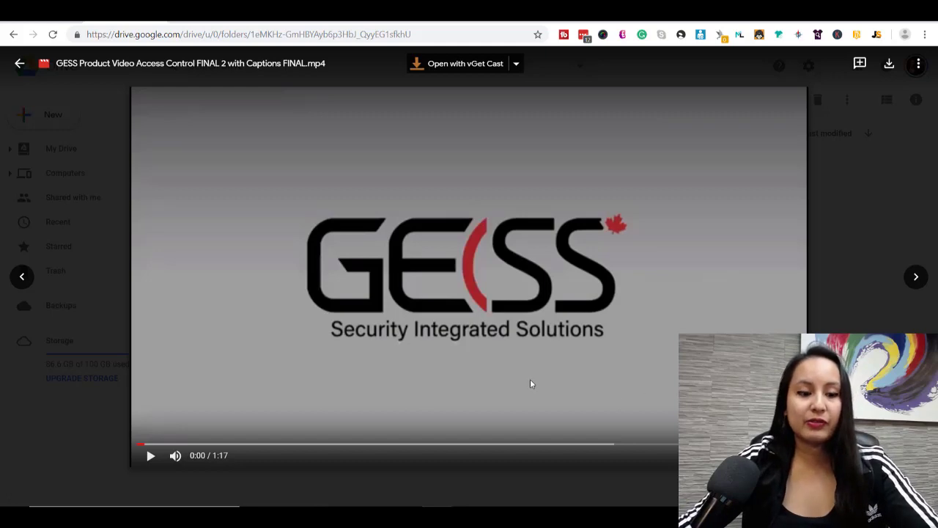
Play the finished GESS Product Video Access Control file in Google Drive to examine how its captions appear, and pause it.
click(150, 456)
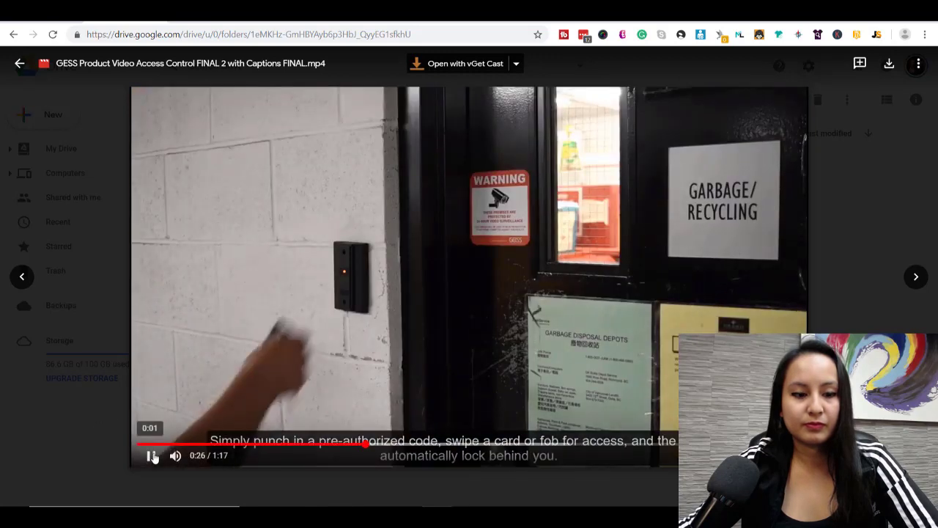
key(space)
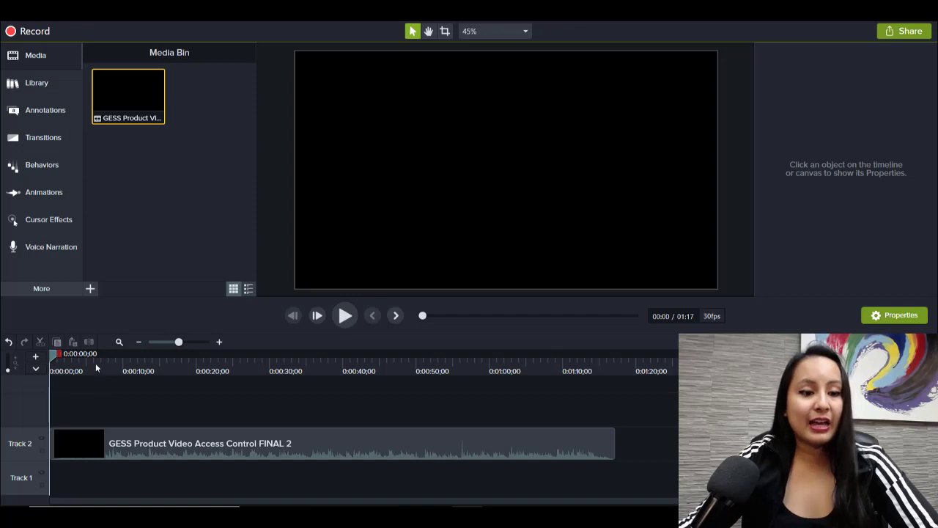
Switch to Camtasia, place the playhead on the logo intro at 0:00:03;06 and open the captioning tools.
click(96, 364)
drag(95, 366, 73, 372)
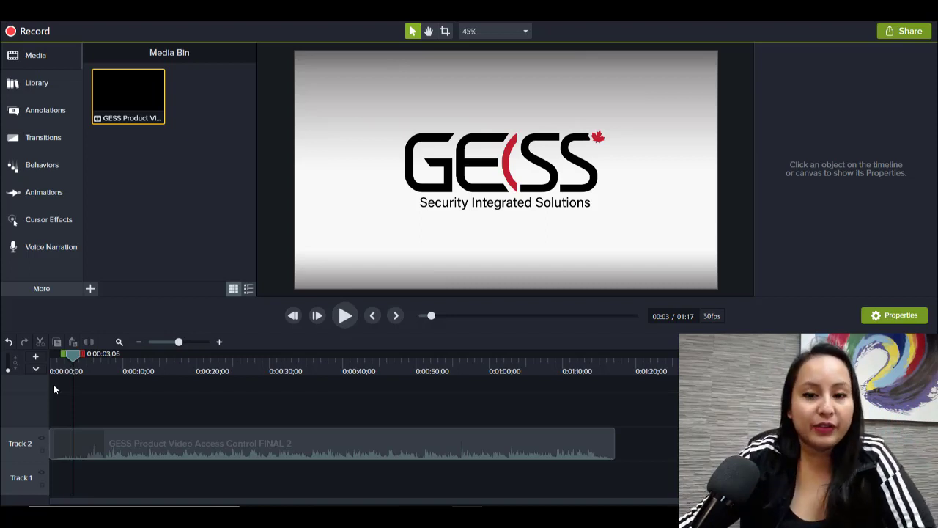
click(37, 293)
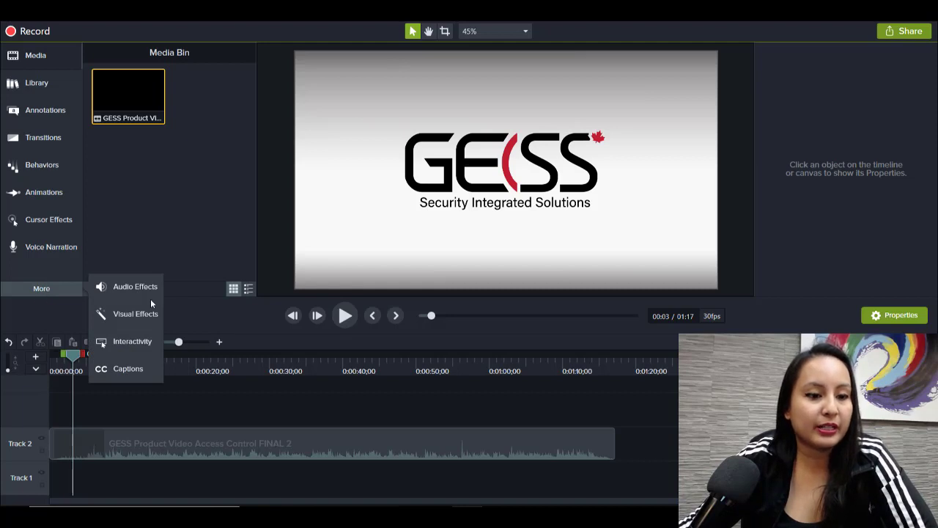
click(122, 371)
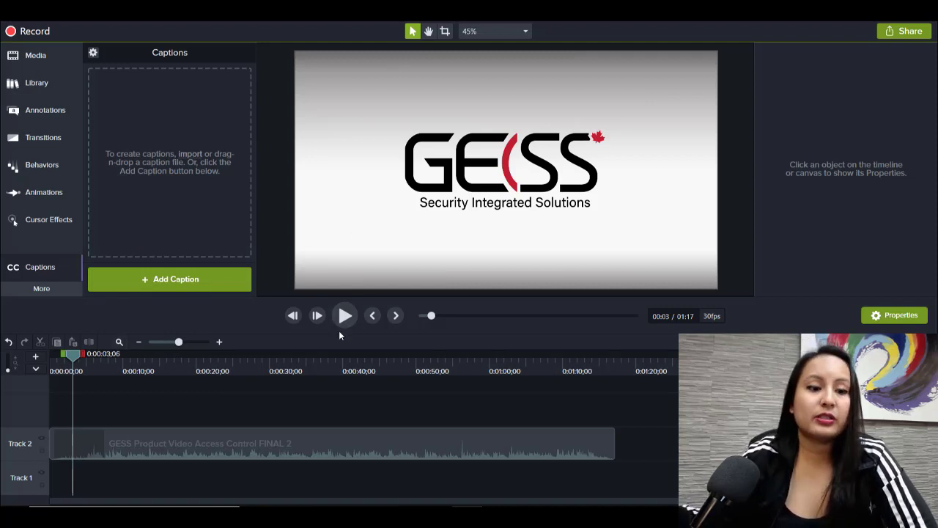
Find where the narration starts, add a blank caption there at 0:00:05;03 and stretch its duration to 6.5 s.
click(217, 344)
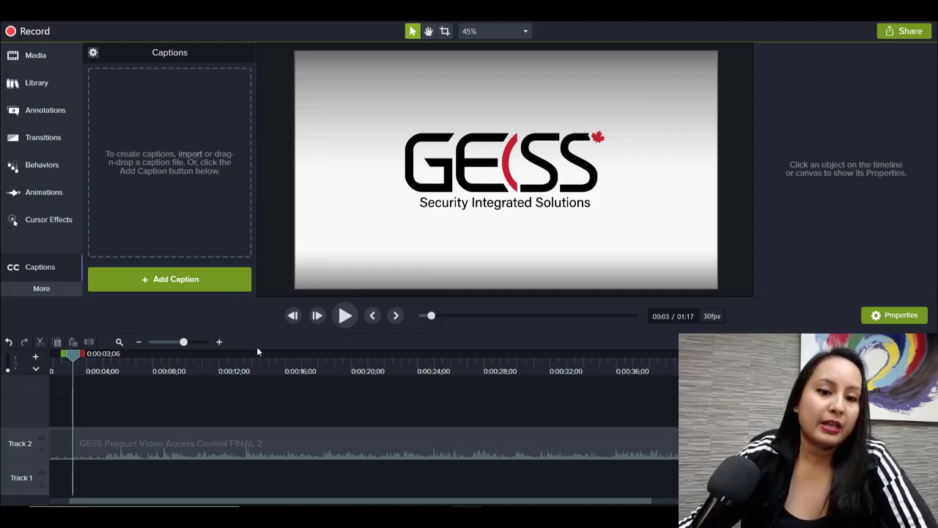
click(344, 317)
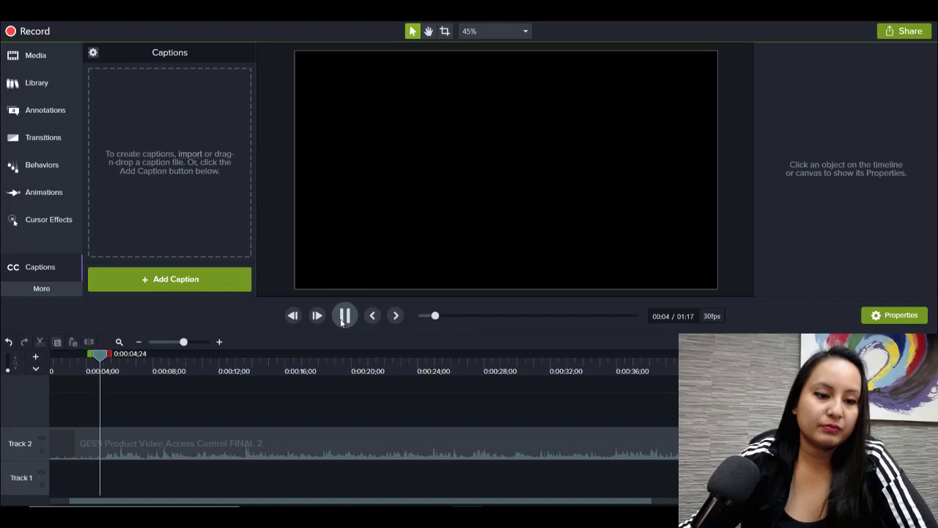
key(space)
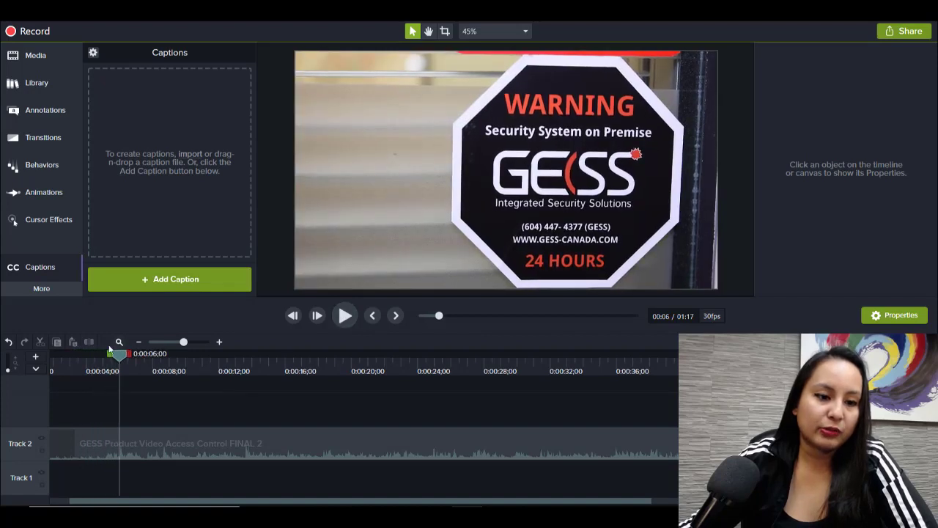
drag(109, 355, 103, 361)
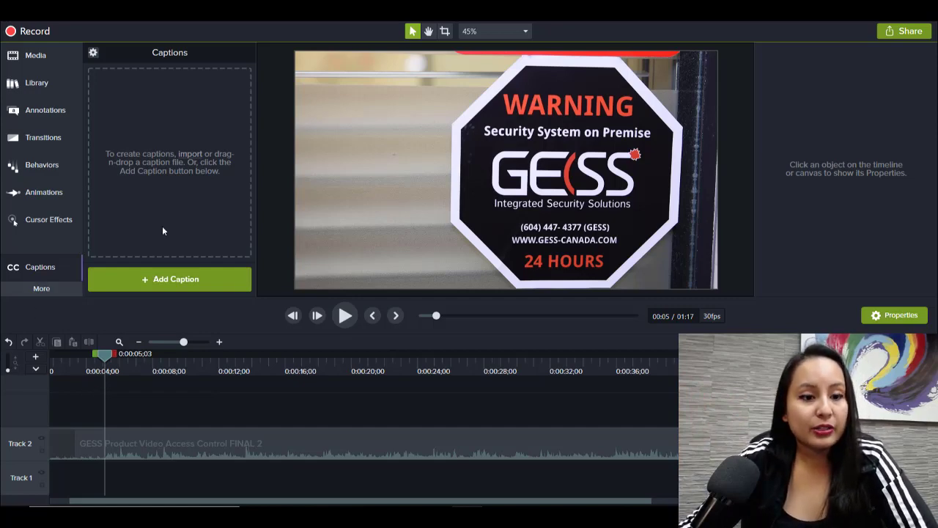
click(151, 279)
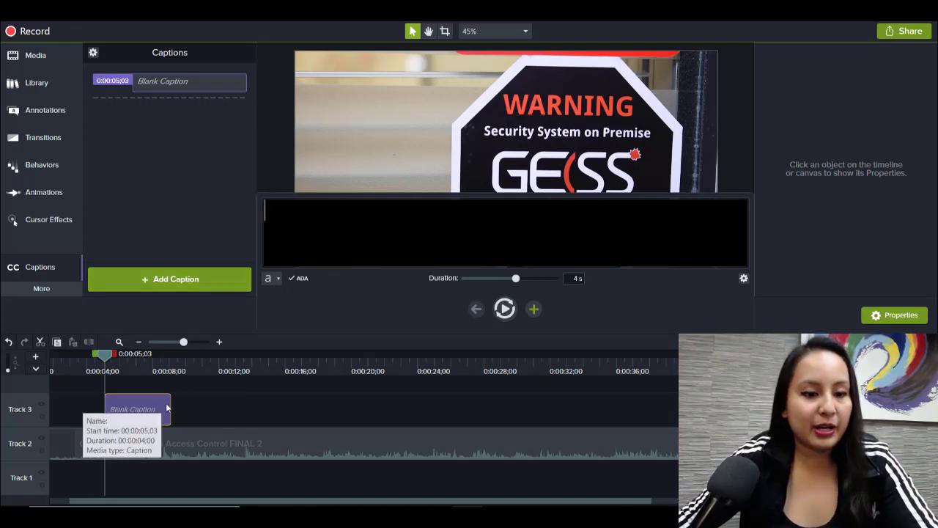
drag(171, 403, 213, 407)
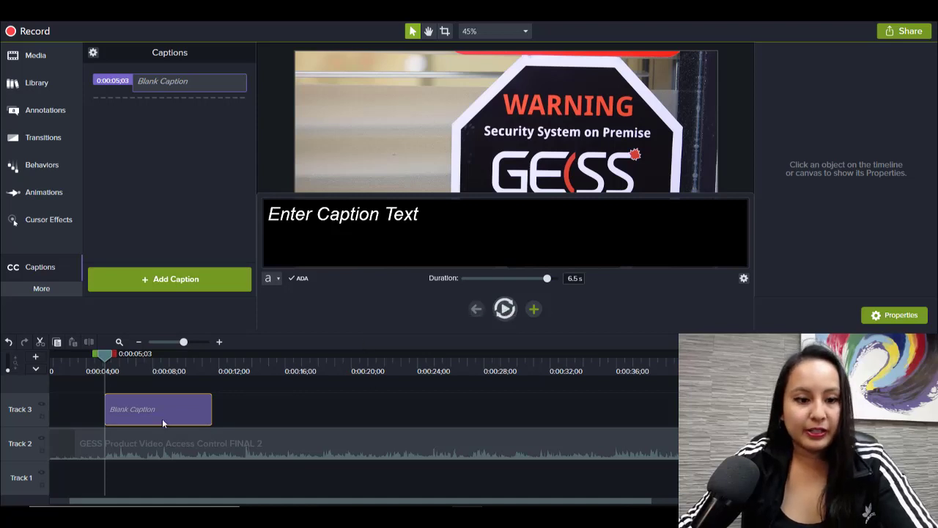
Replay the blank caption's segment to locate the end of the spoken sentence, and shorten the caption to 5.3 s.
click(504, 309)
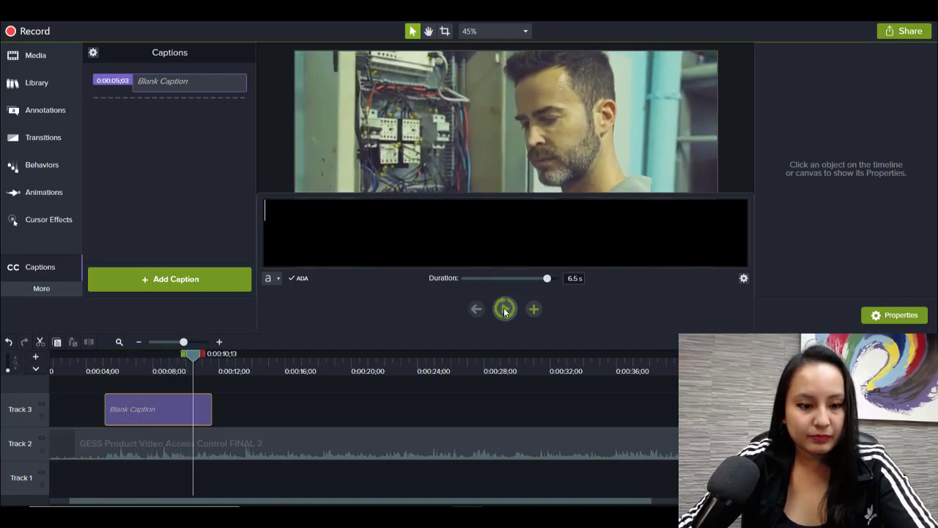
click(505, 310)
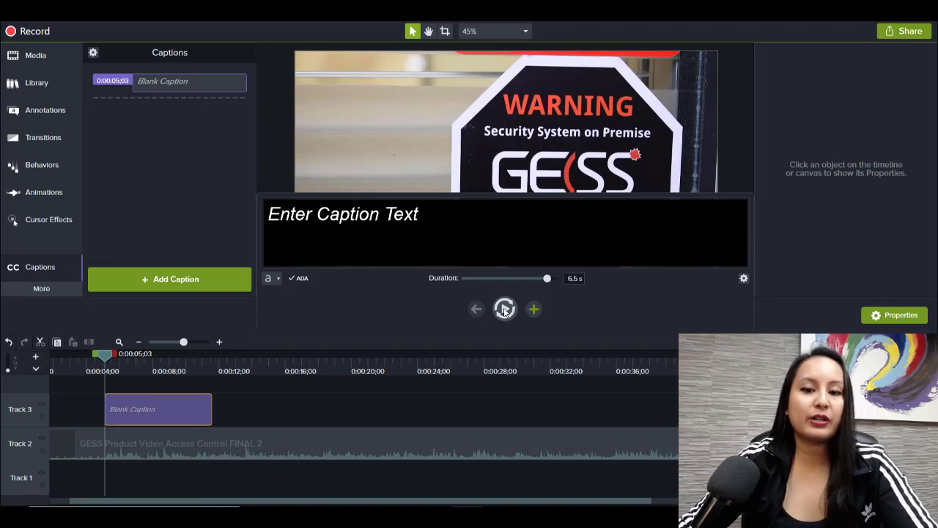
click(197, 370)
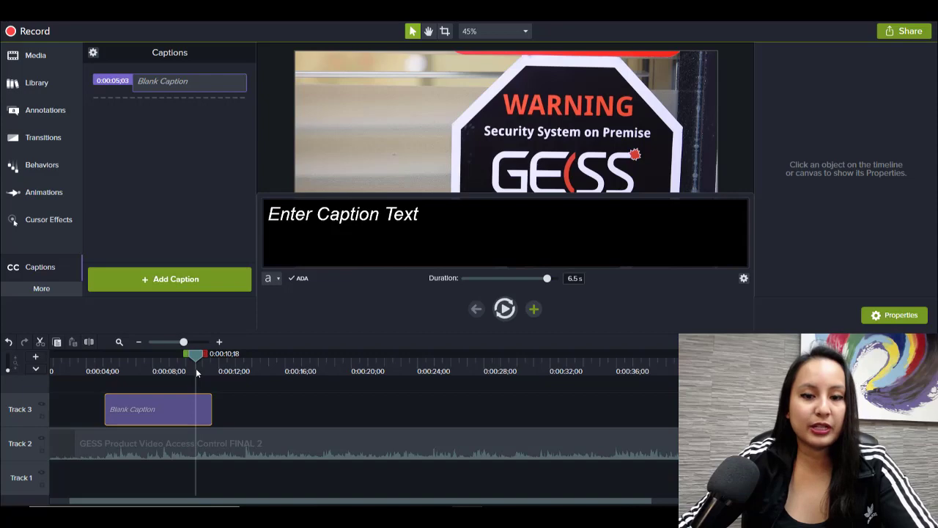
click(505, 309)
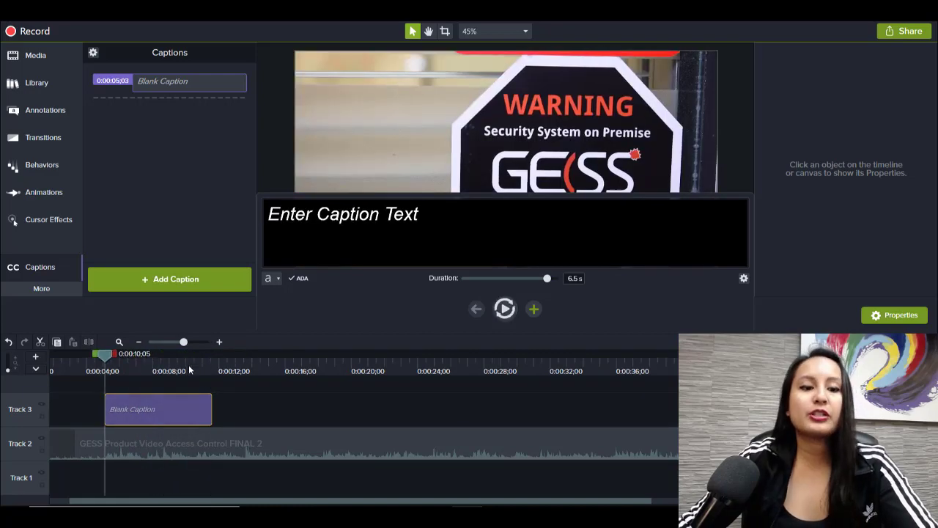
click(189, 367)
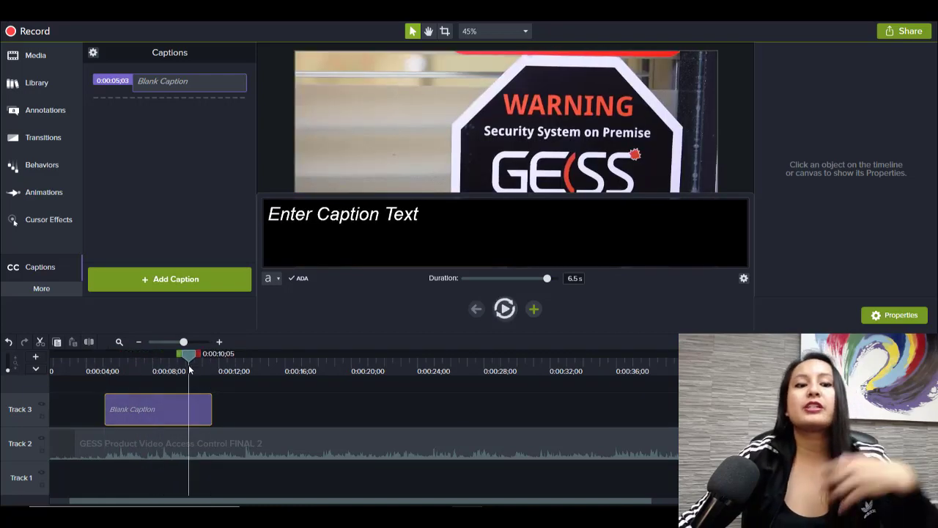
click(505, 309)
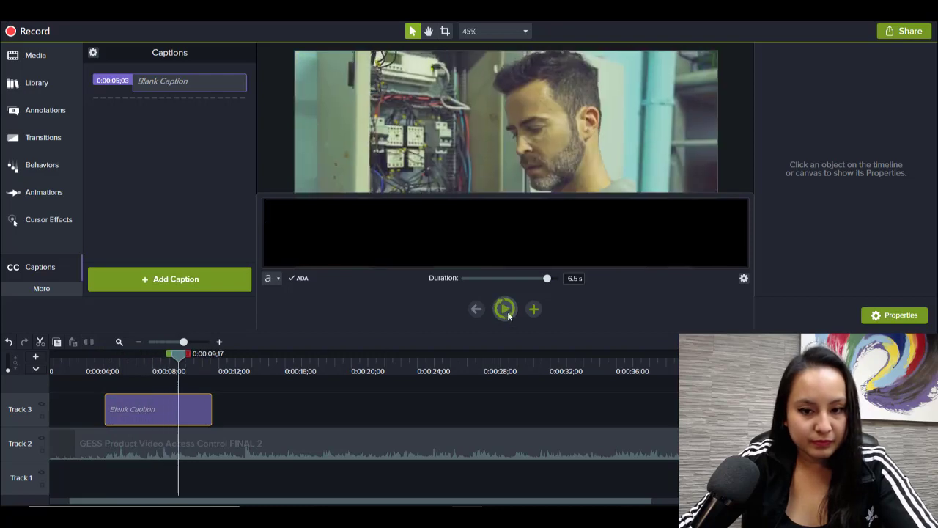
click(506, 311)
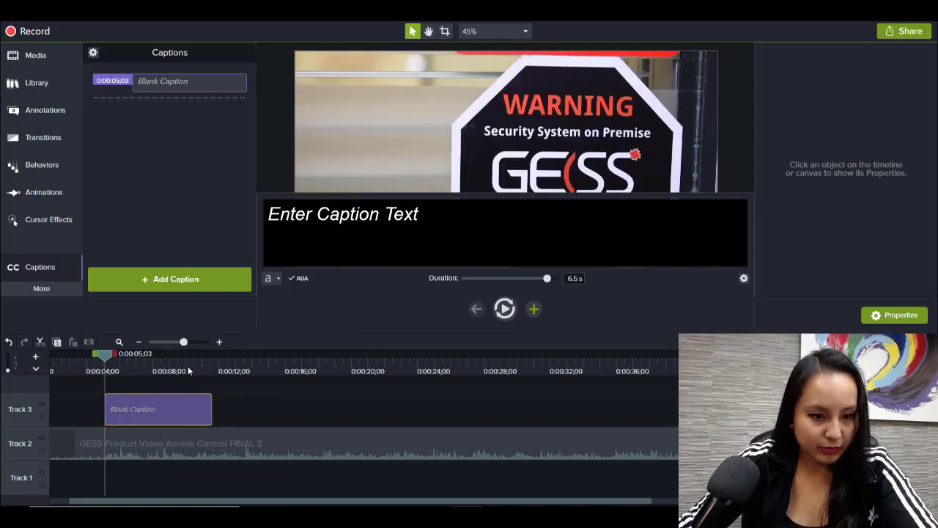
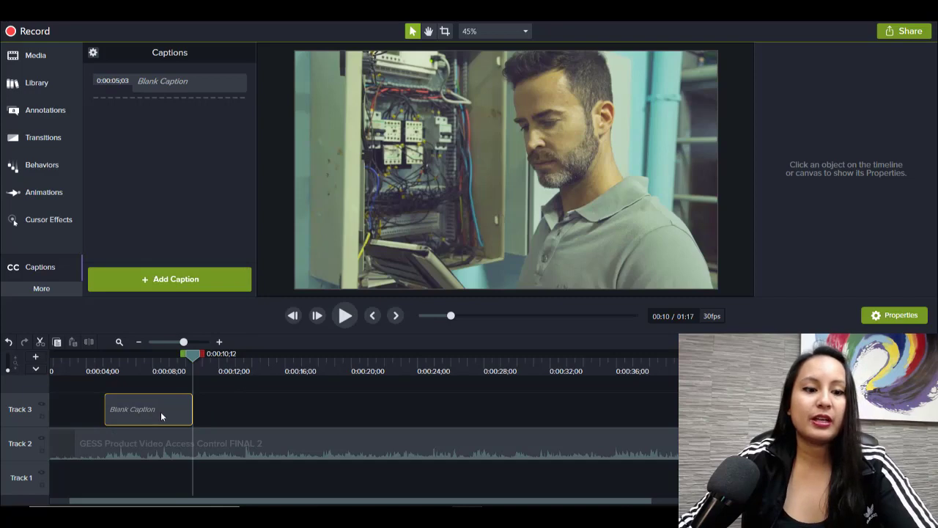
Scrub through the shortened caption and replay its segment to check that it matches the spoken sentence.
click(159, 371)
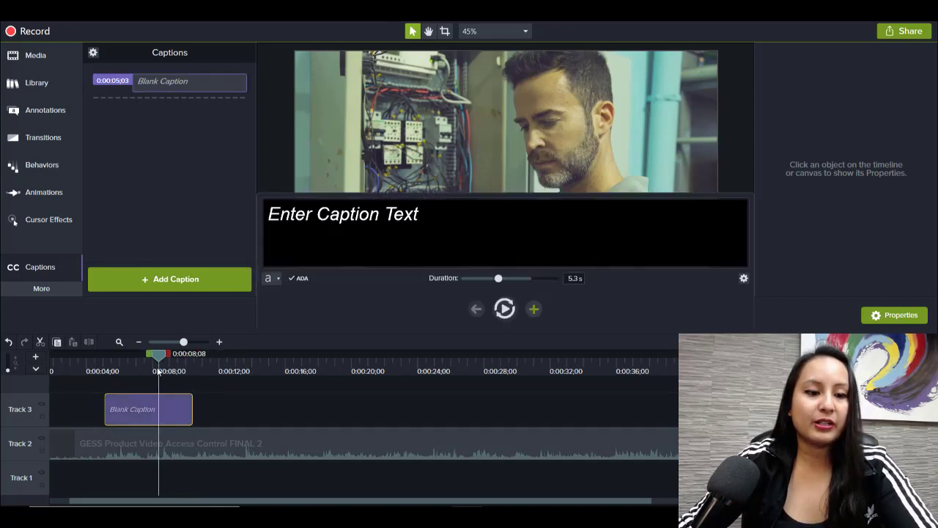
drag(159, 370, 152, 362)
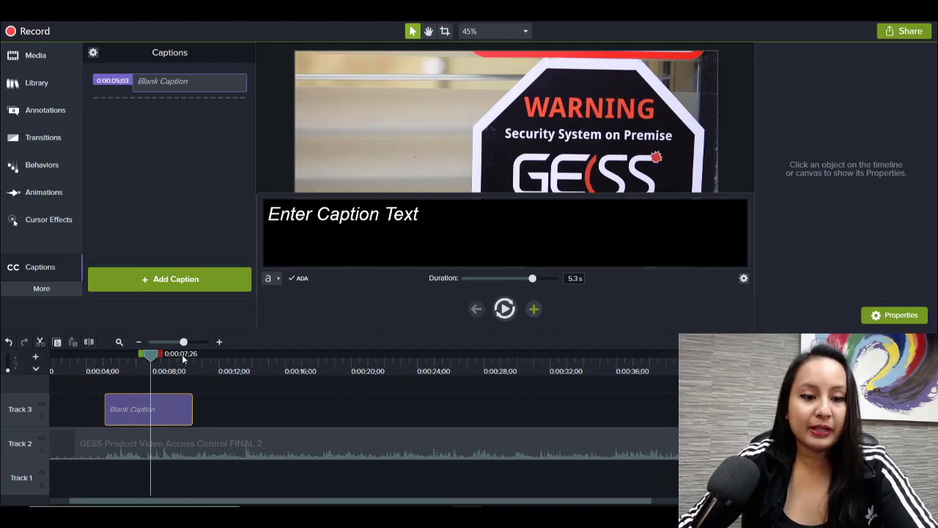
click(505, 308)
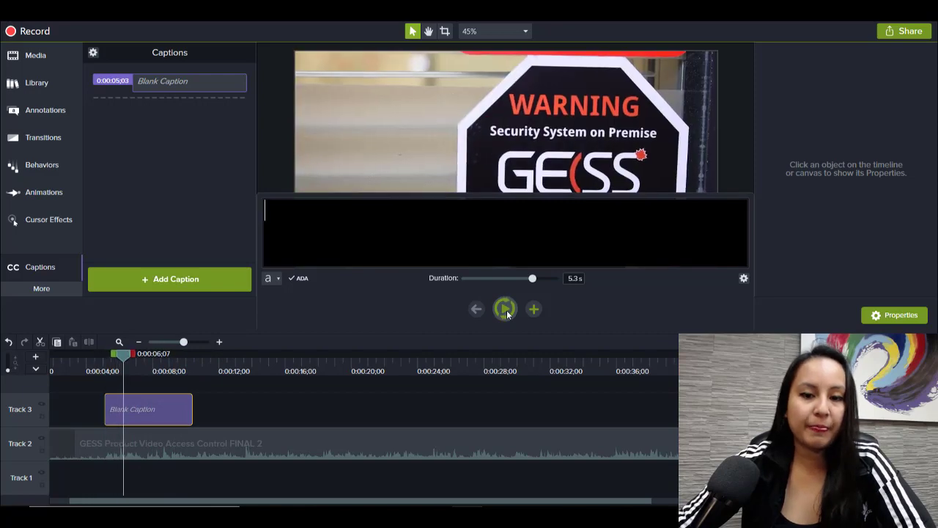
click(506, 310)
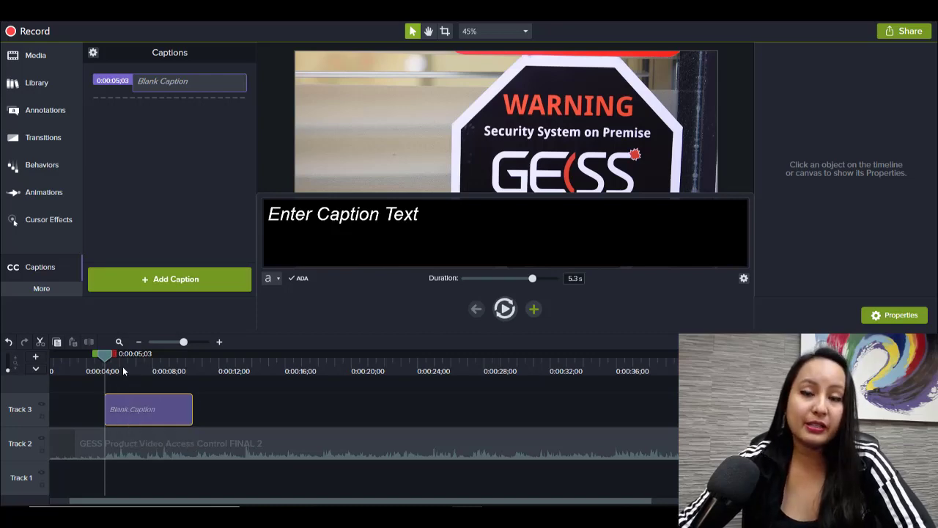
Copy "When you choose GESS Security & Sound, you can expect quality and reliability." from the Evernote script and paste it into Camtasia's blank caption.
key(alt+Tab)
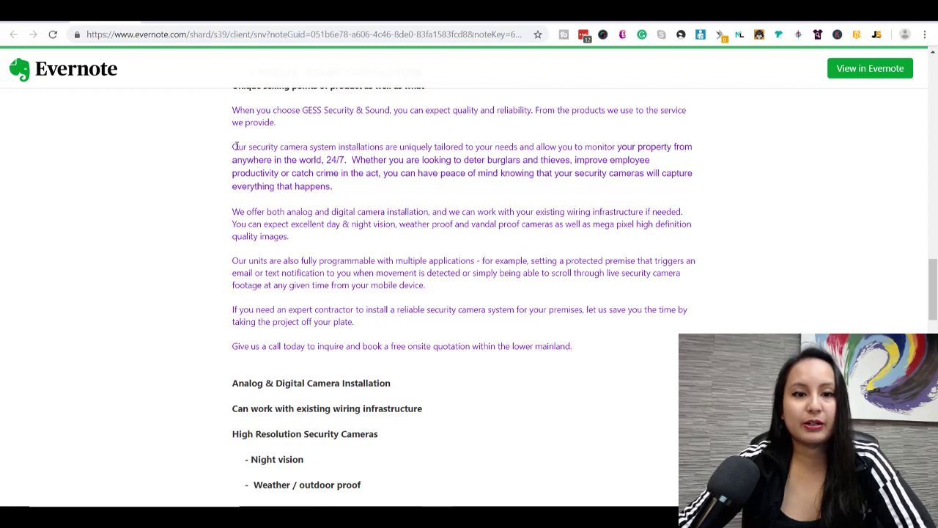
scroll(256, 173, up, 1)
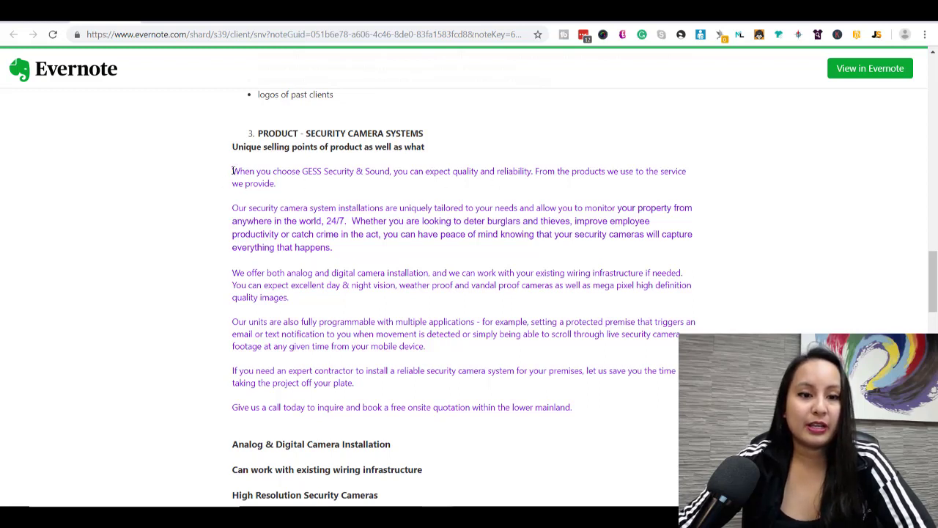
drag(233, 170, 533, 170)
key(ctrl+c)
click(476, 183)
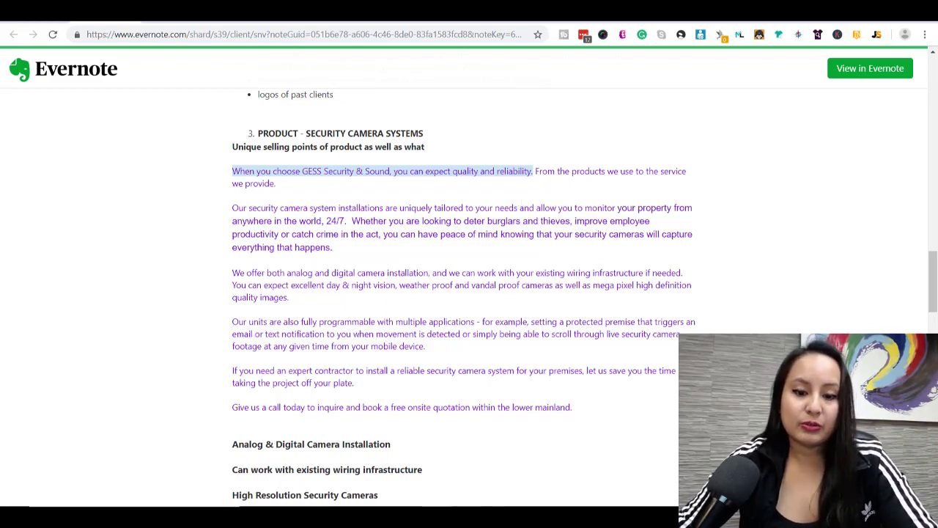
key(alt+Tab)
click(457, 266)
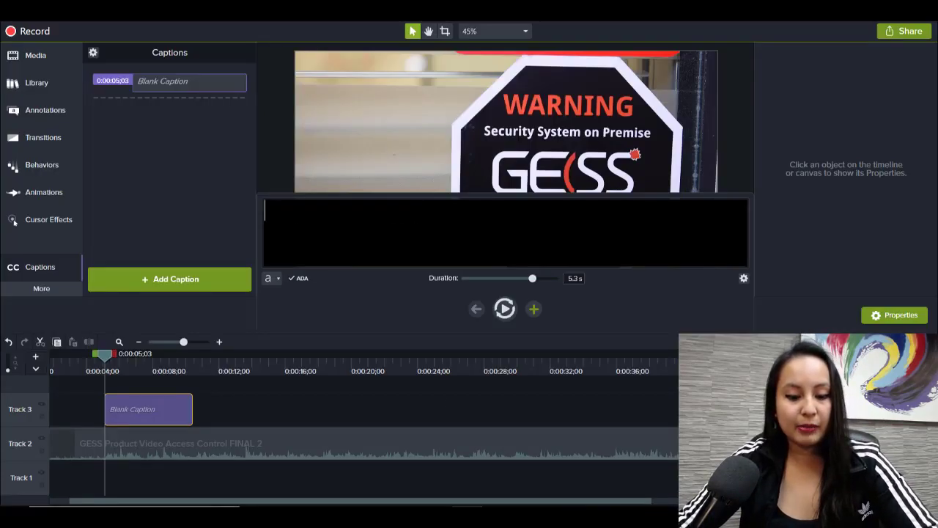
key(ctrl+v)
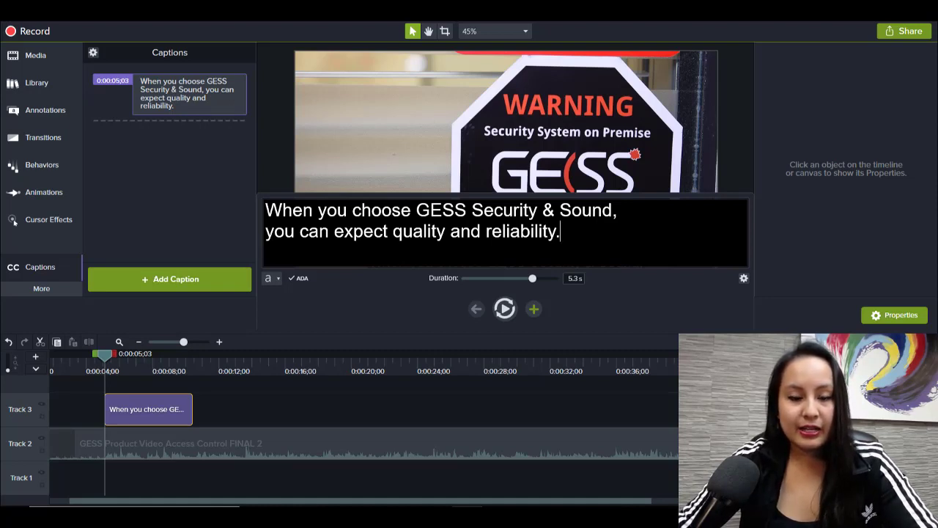
key(ctrl+shift+Left)
key(ctrl+shift+Left)
key(ctrl+shift+Left)
key(ctrl+shift+Left)
key(ctrl+shift+Left)
key(ctrl+shift+Left)
key(ctrl+shift+Left)
key(ctrl+shift+Left)
key(ctrl+shift+Left)
key(ctrl+shift+Left)
key(ctrl+shift+Left)
key(ctrl+shift+Left)
key(ctrl+shift+Left)
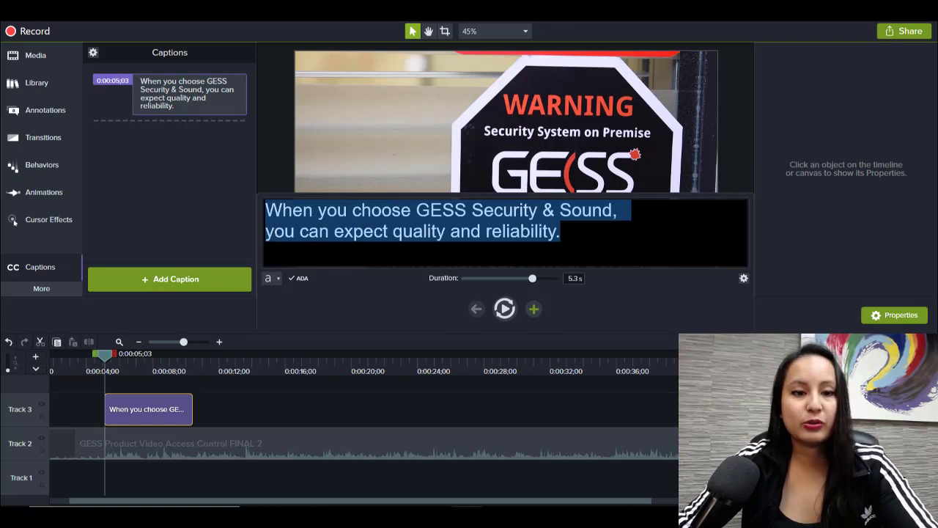
click(271, 278)
click(319, 231)
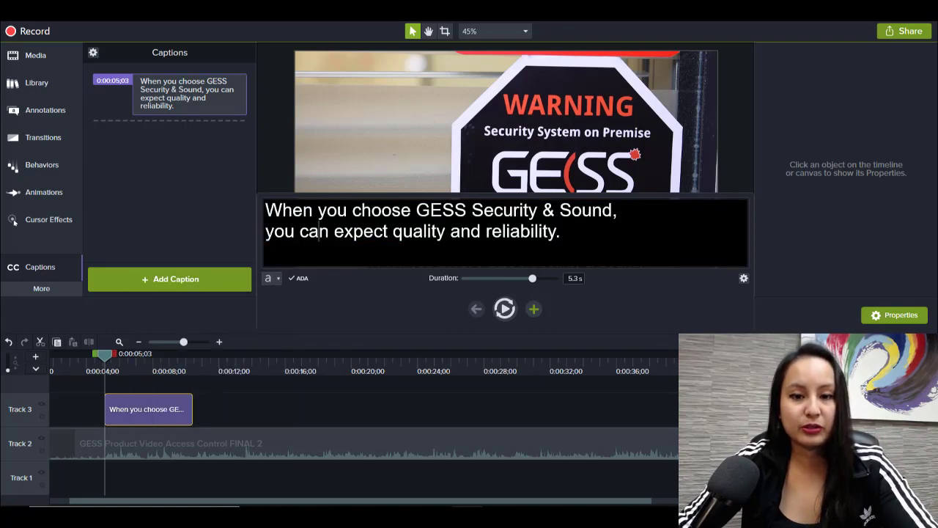
Select the whole caption text, reduce its font size to 39 and close the caption editor.
key(End)
key(ctrl+shift+Left)
key(ctrl+shift+Left)
key(ctrl+shift+Left)
key(ctrl+shift+Left)
key(ctrl+shift+Left)
key(ctrl+shift+Left)
key(ctrl+shift+Left)
key(ctrl+shift+Left)
key(ctrl+shift+Left)
key(ctrl+shift+Left)
key(ctrl+shift+Left)
key(ctrl+shift+Left)
key(ctrl+shift+Left)
key(ctrl+shift+Left)
key(ctrl+shift+Left)
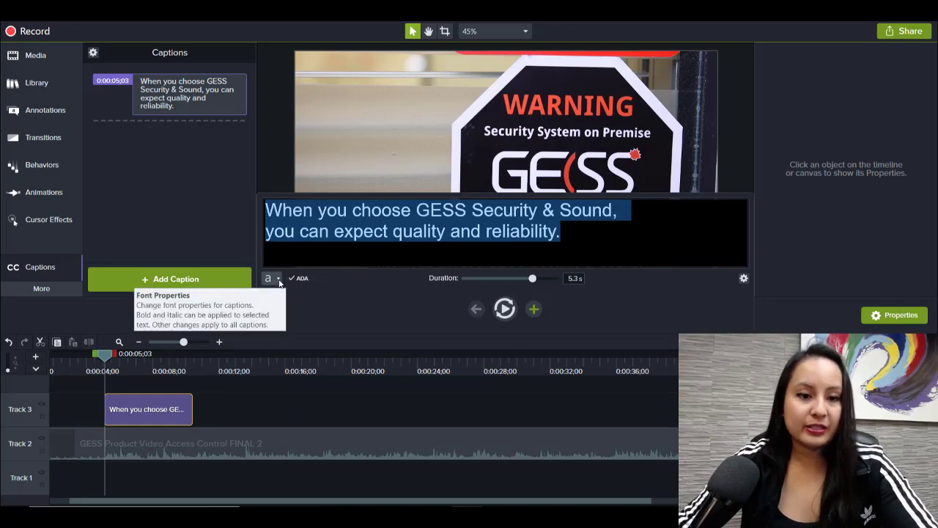
click(278, 282)
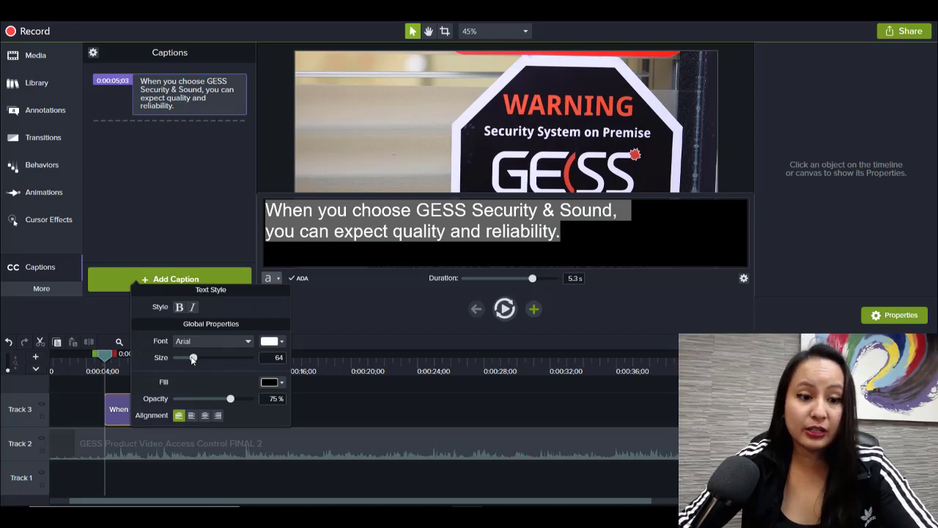
drag(192, 359, 186, 360)
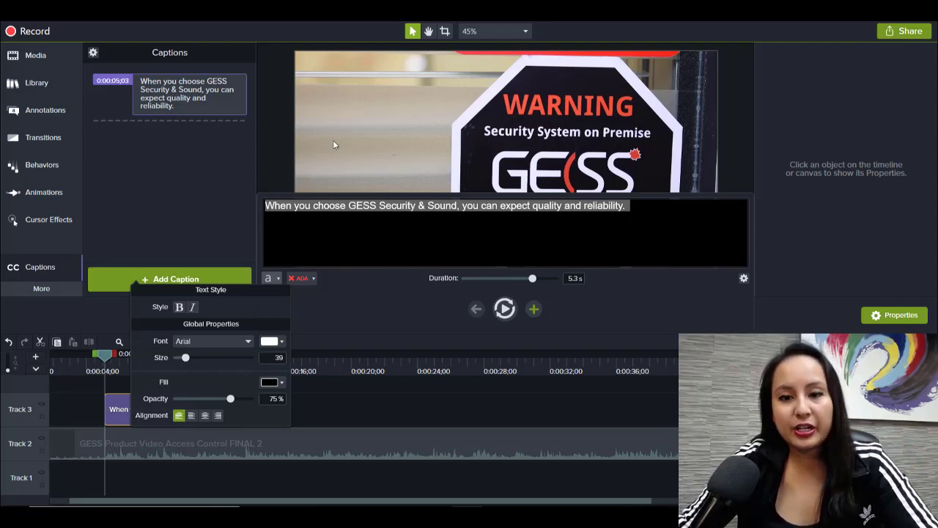
click(280, 173)
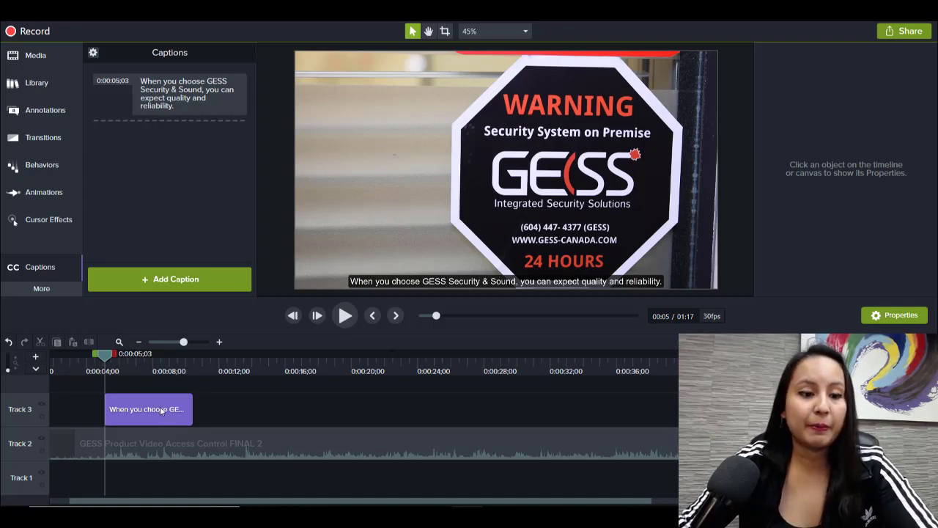
Move the playhead to 0:00:07;17 within the caption and reopen the caption for editing.
click(146, 366)
double_click(155, 408)
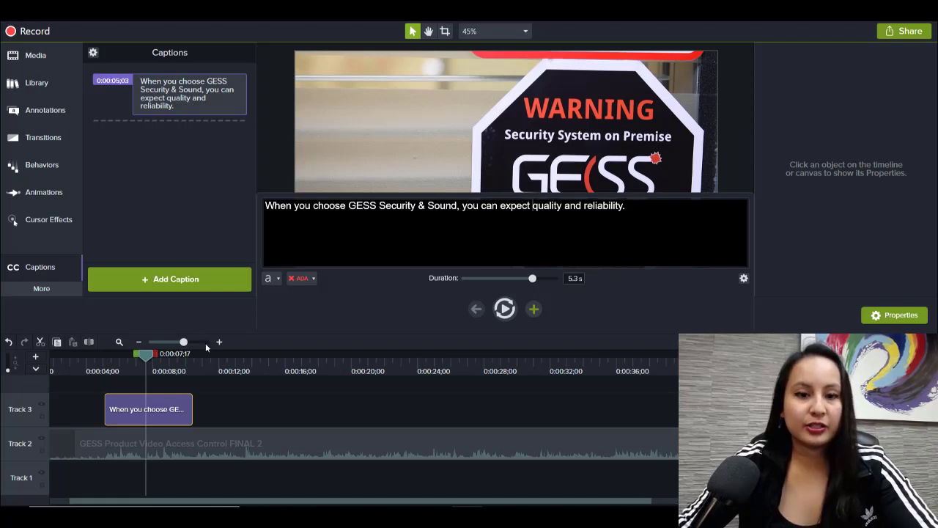
Examine the first caption's font colour and background fill settings and compare them with the caption on the video preview.
click(276, 283)
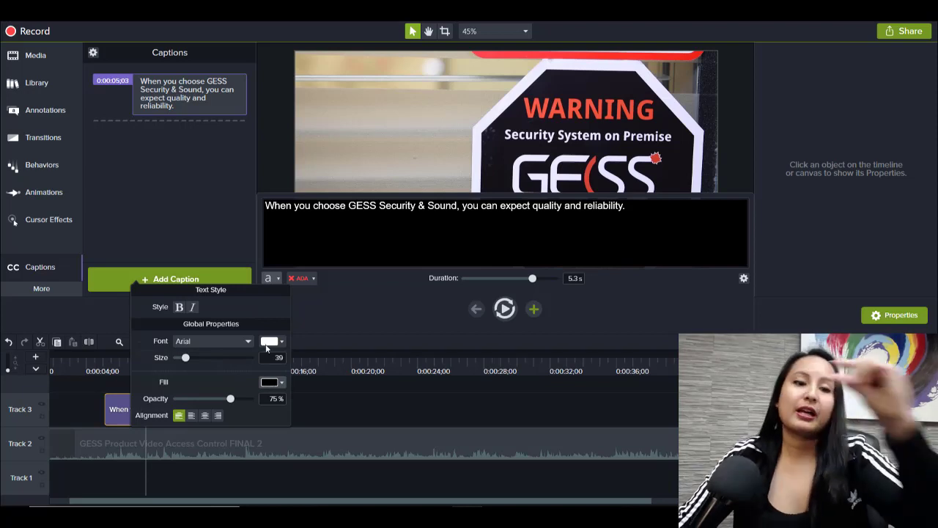
click(280, 175)
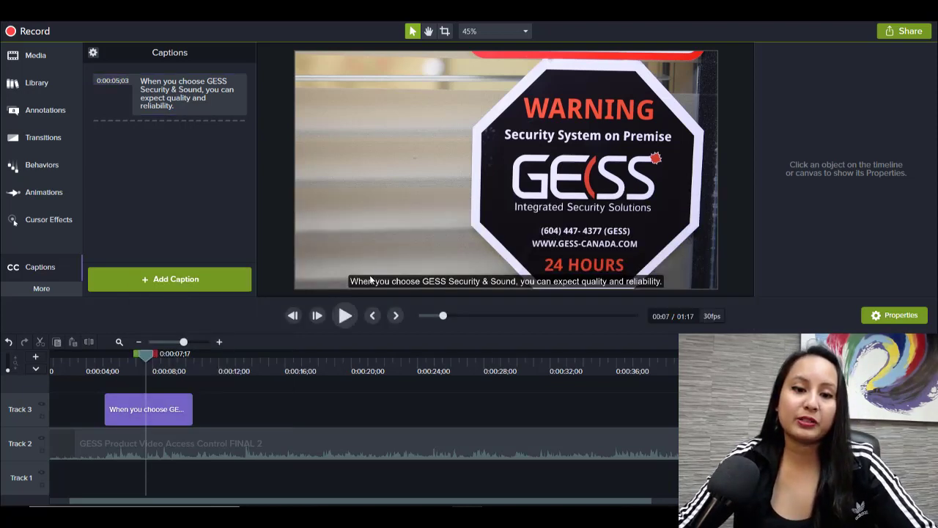
click(172, 410)
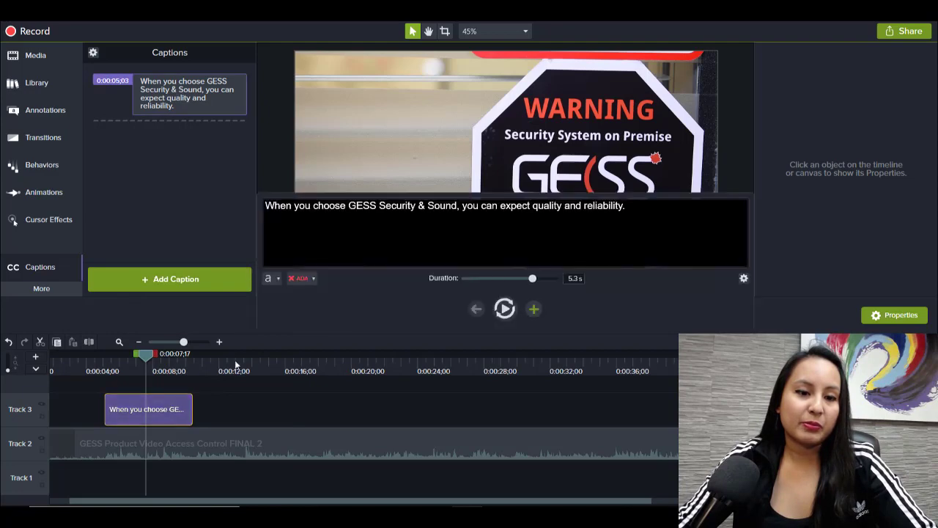
click(271, 278)
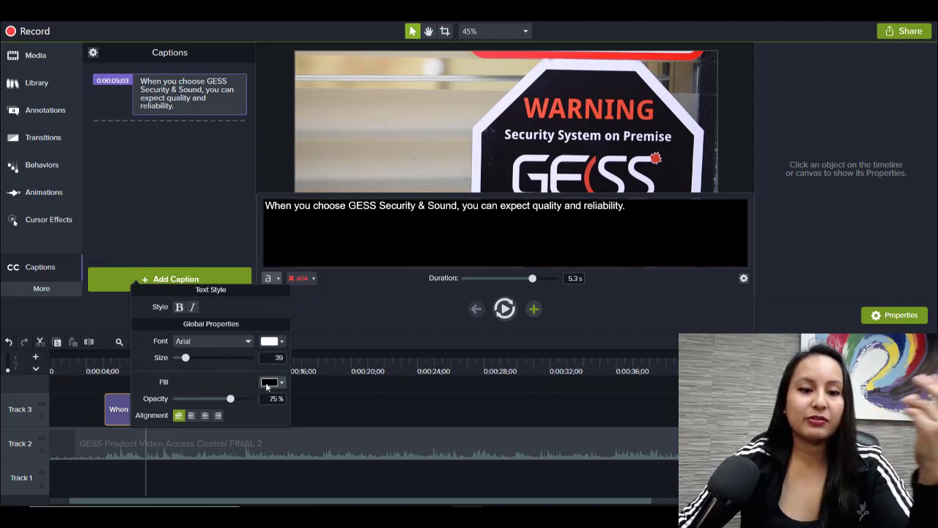
click(276, 184)
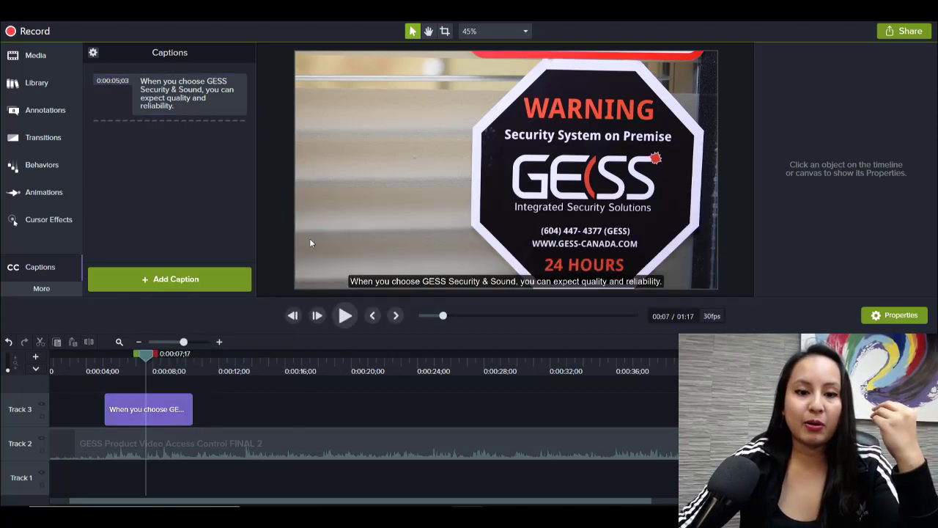
Select the whole text of the first caption, centre its alignment and close the caption editor.
click(546, 290)
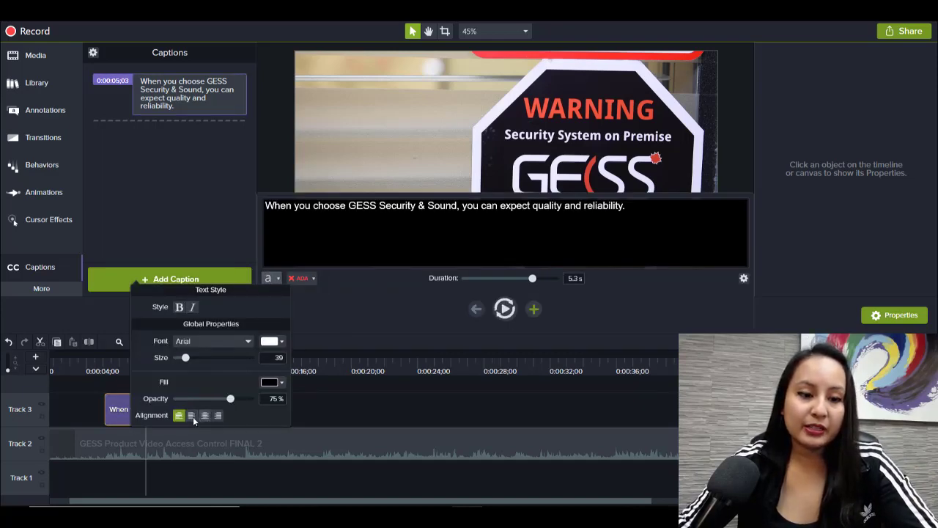
drag(627, 206, 261, 215)
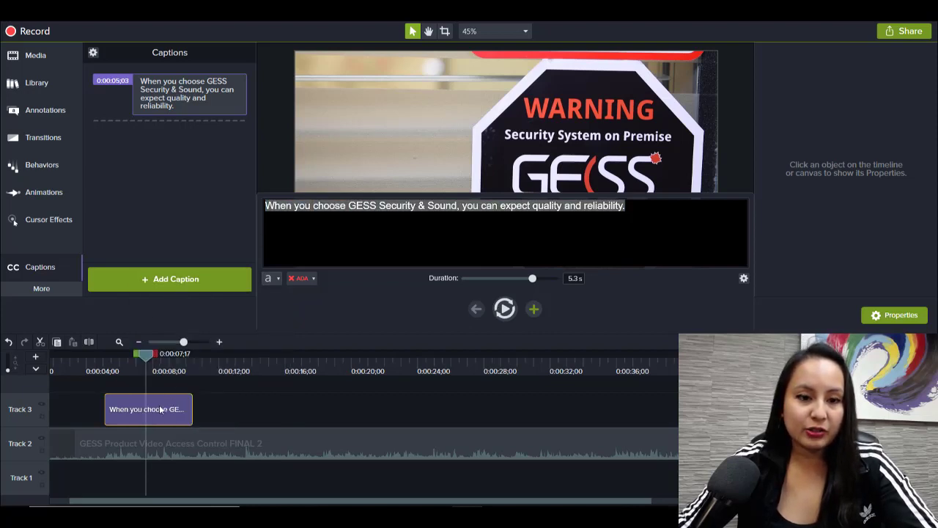
click(271, 281)
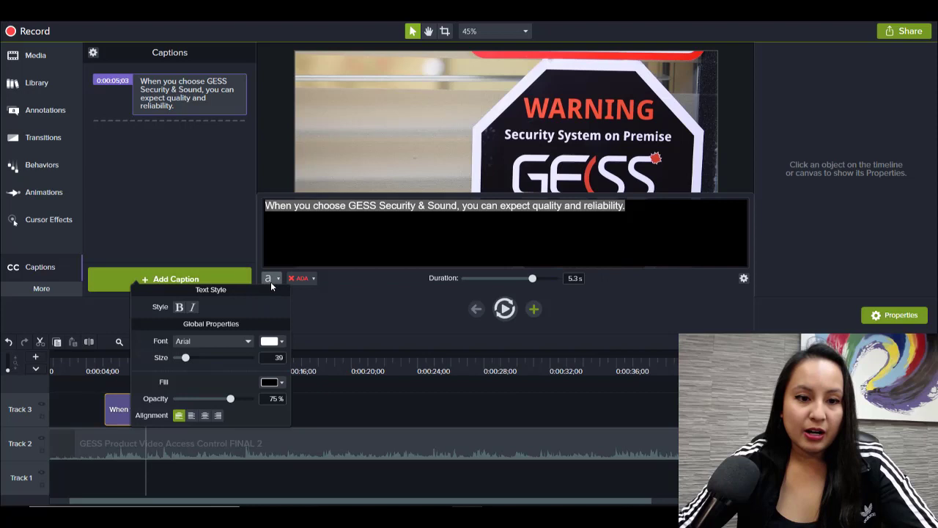
click(205, 416)
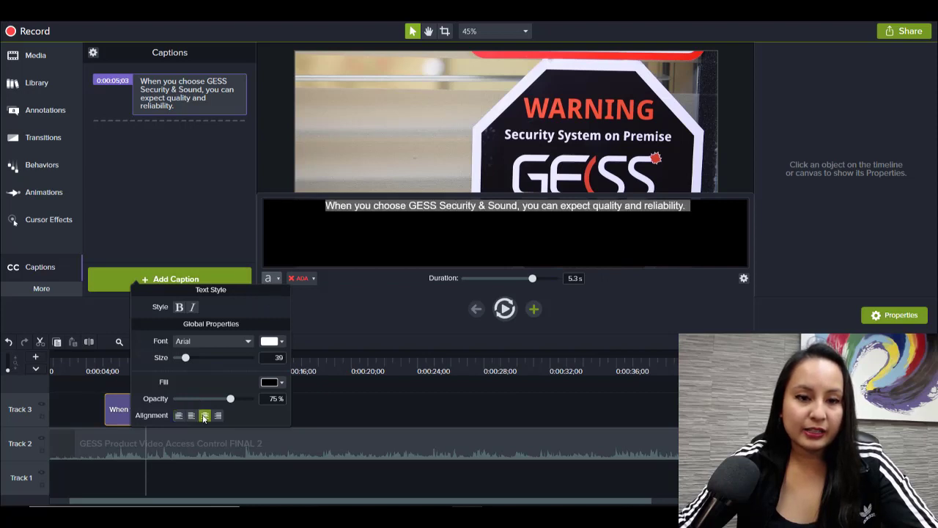
click(289, 145)
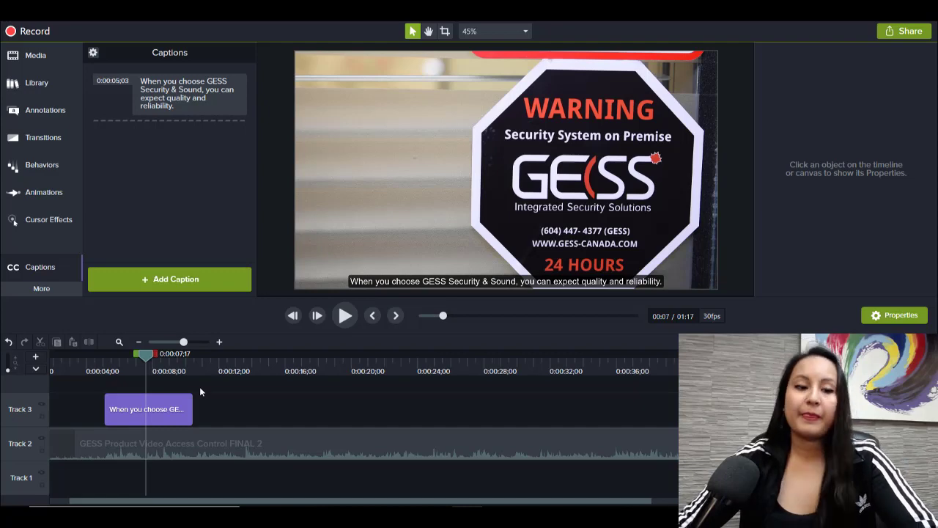
Reopen the first caption, add a blank caption directly after it at 0:00:10;12 and replay the new segment.
click(186, 418)
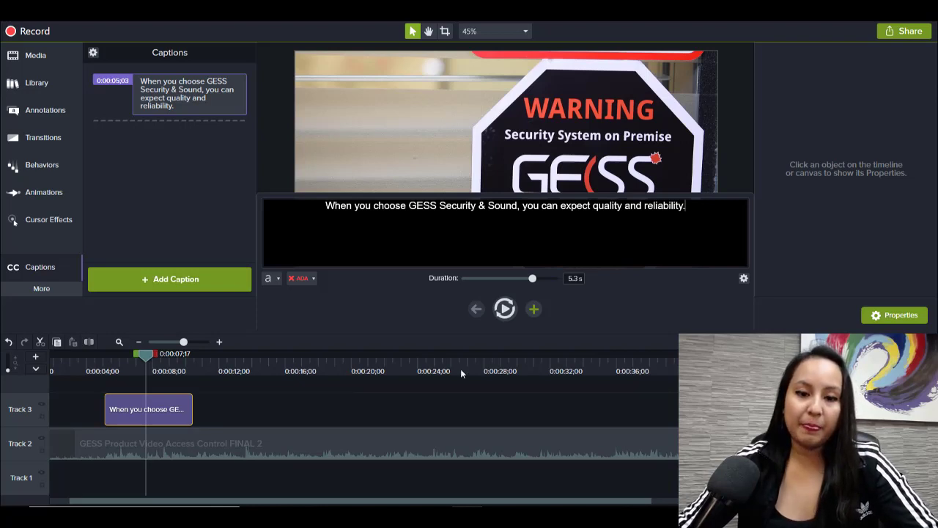
click(534, 309)
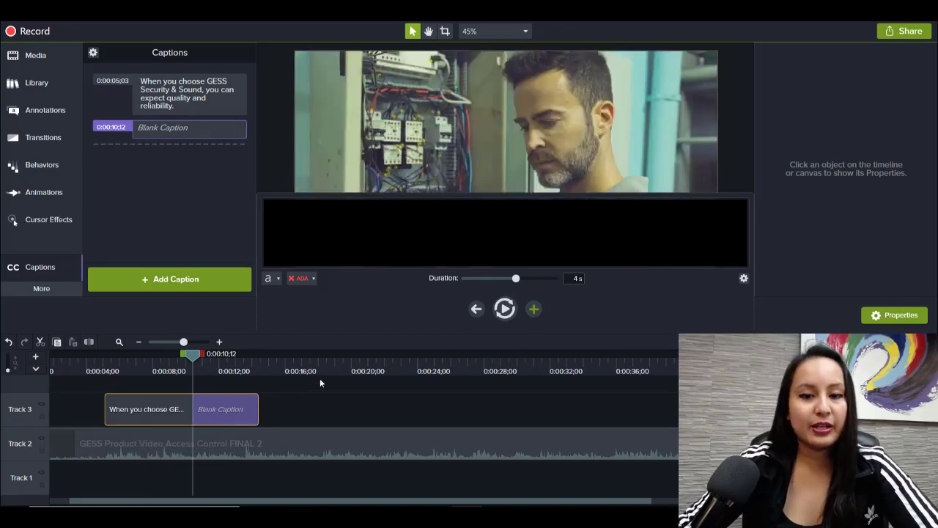
click(499, 308)
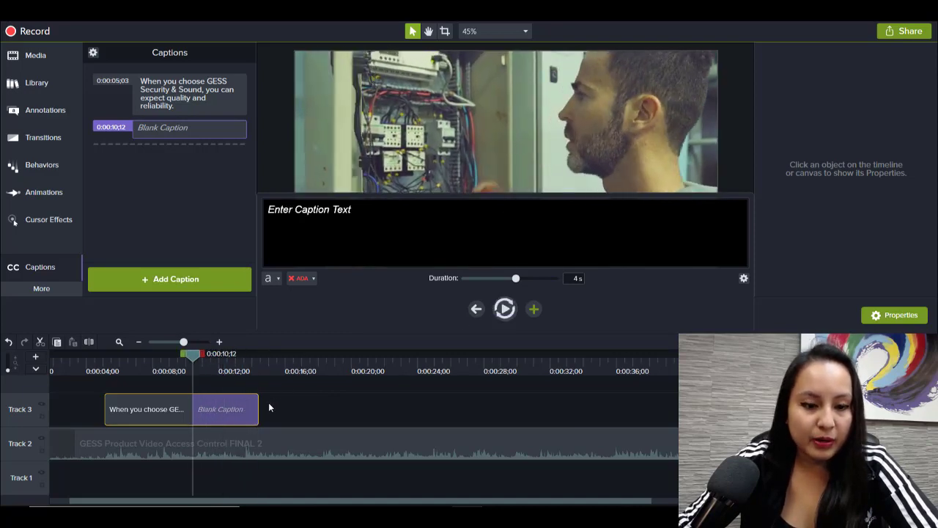
Lengthen the blank caption on the timeline, replaying its segment between adjustments to match the narration, and settle on a duration of 11.4 s.
drag(258, 411, 318, 414)
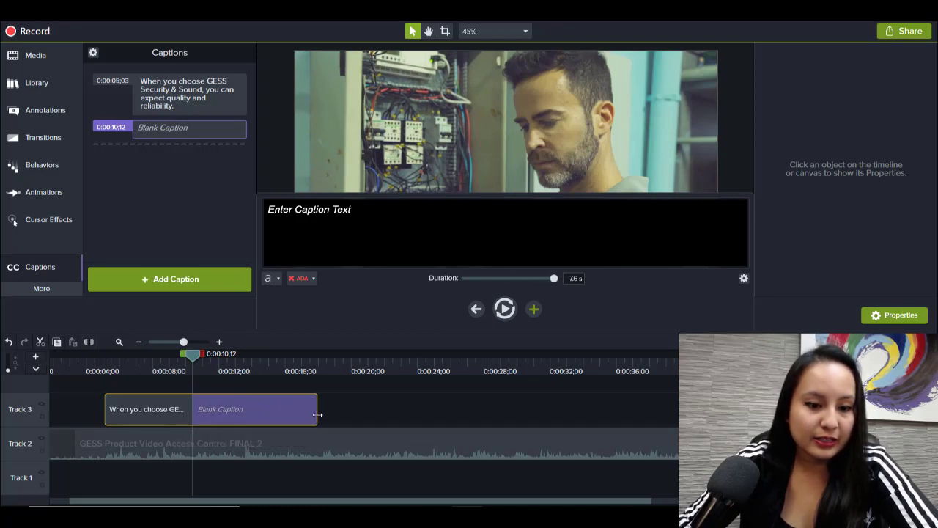
click(505, 309)
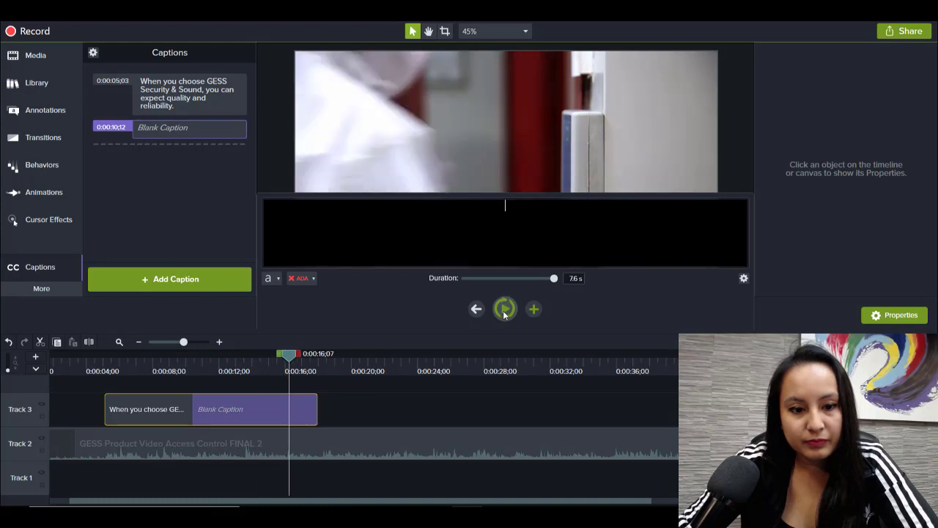
click(505, 309)
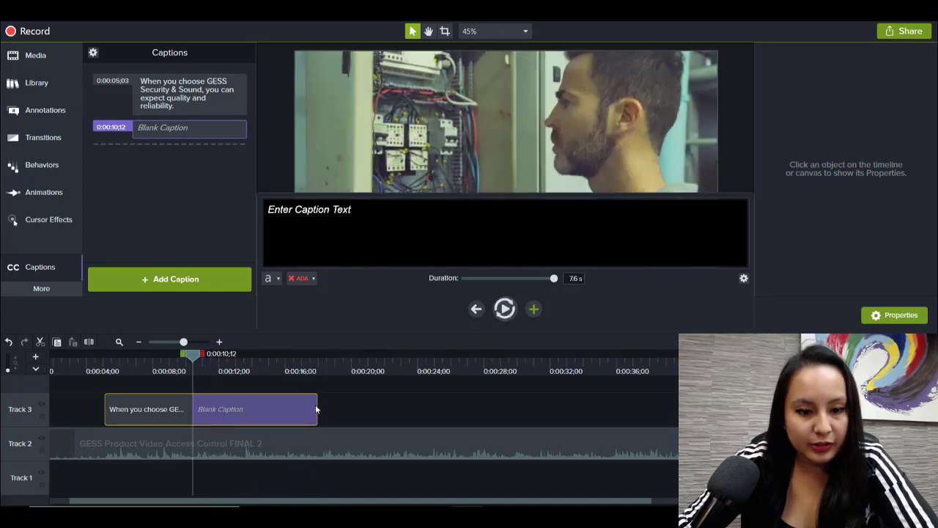
drag(318, 408, 354, 408)
click(505, 310)
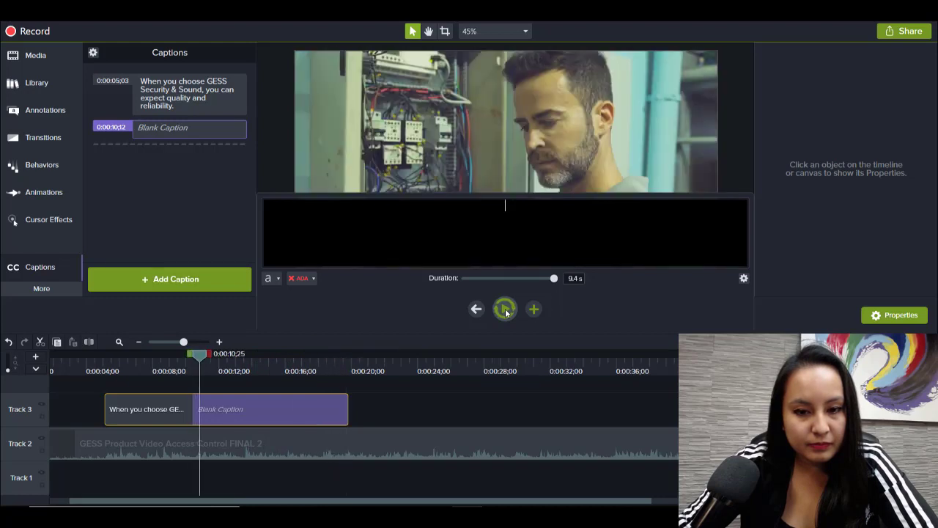
click(505, 309)
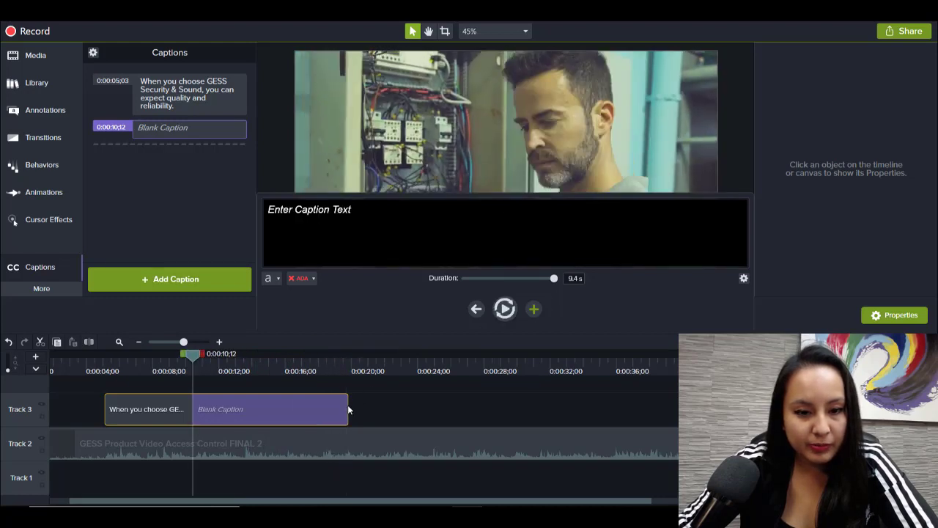
drag(348, 409, 399, 409)
click(505, 309)
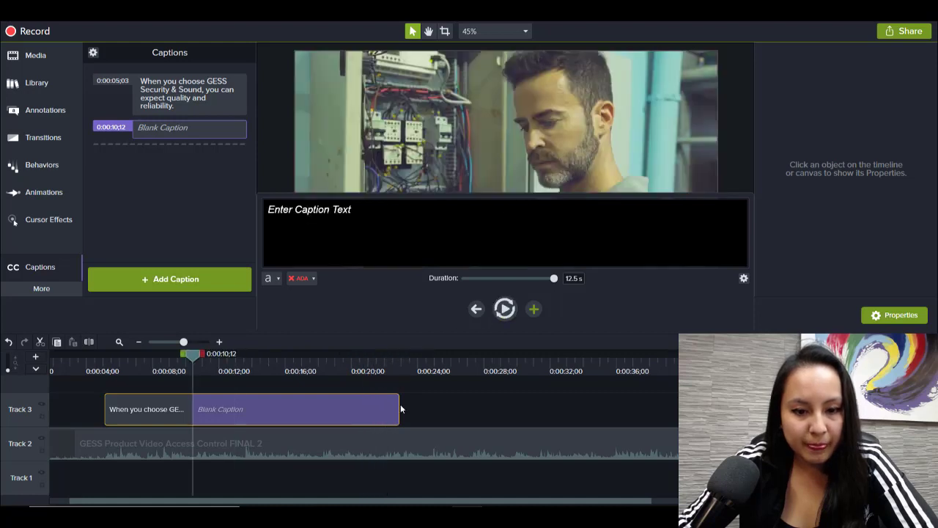
drag(398, 408, 382, 407)
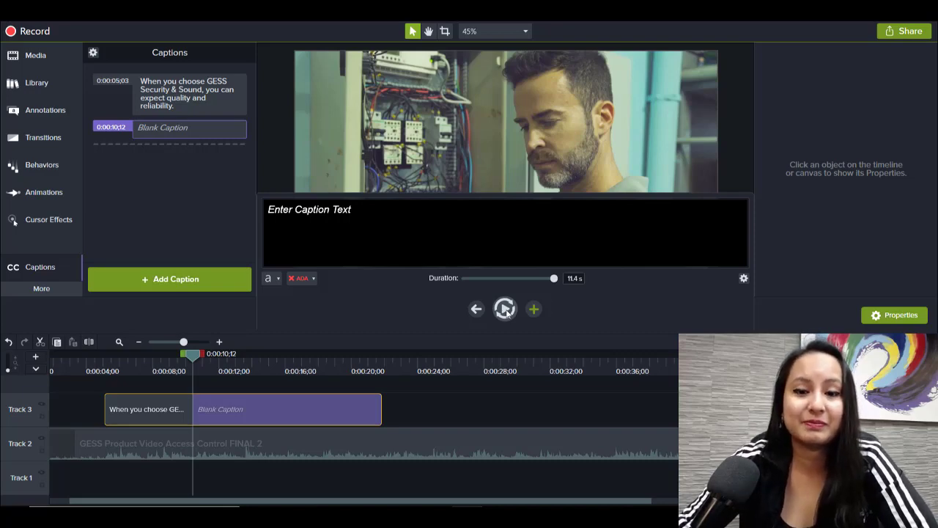
click(506, 309)
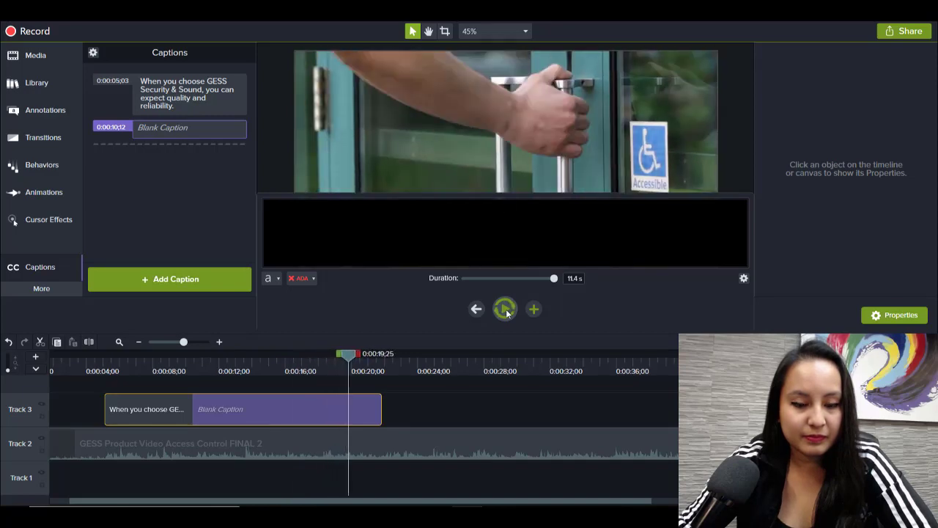
click(505, 309)
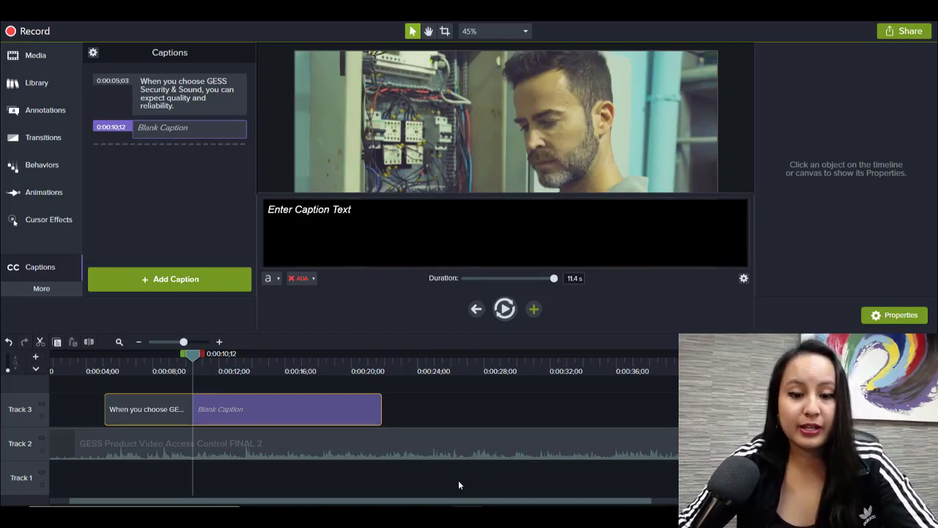
Copy the Evernote script from "From the products we use" through "leaves your premises." and paste it into Camtasia's blank caption.
key(alt+Tab)
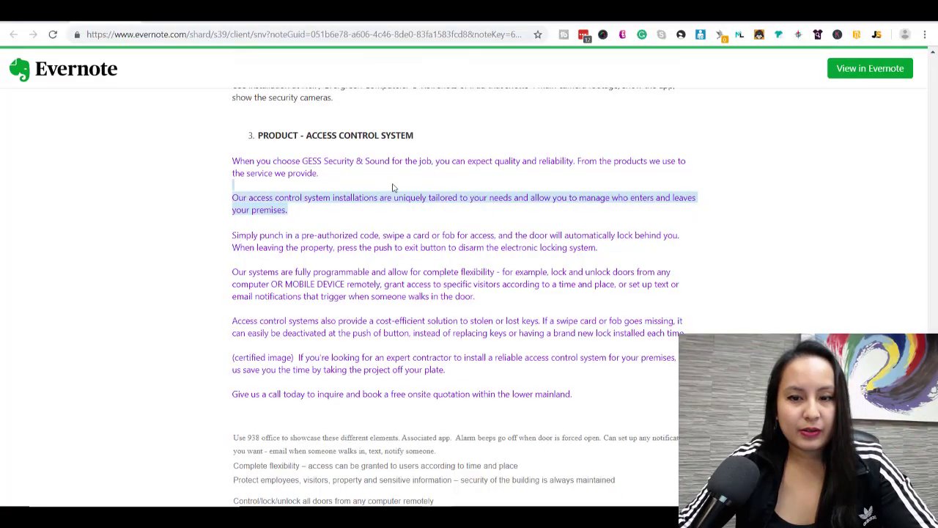
drag(392, 188, 579, 160)
key(ctrl+c)
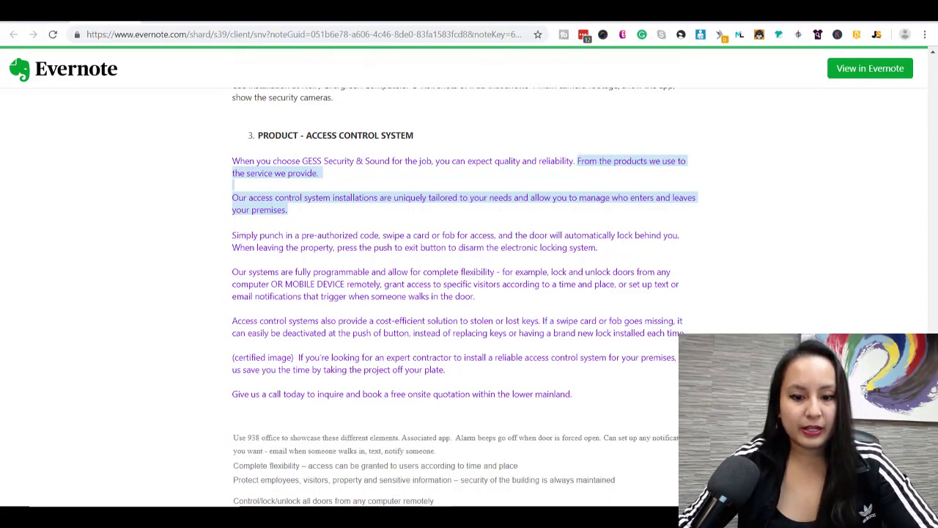
key(alt+Tab)
click(404, 268)
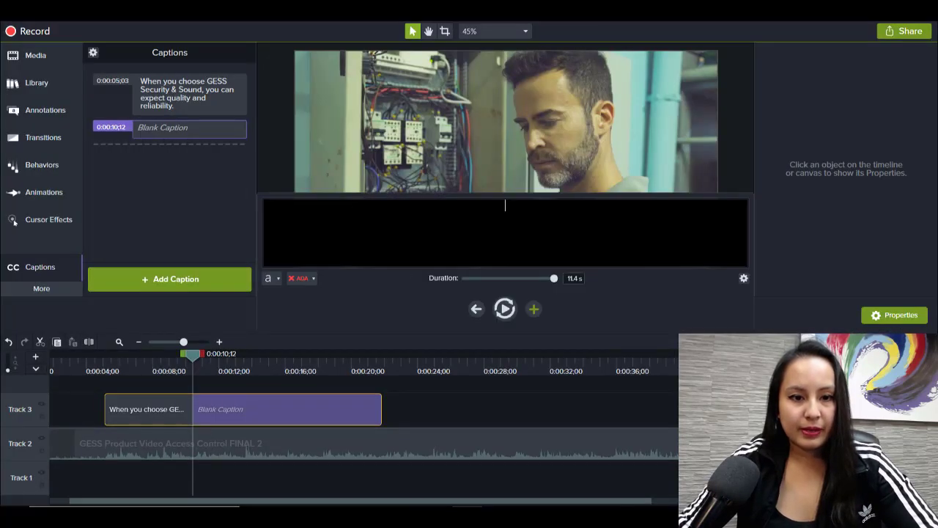
key(ctrl+v)
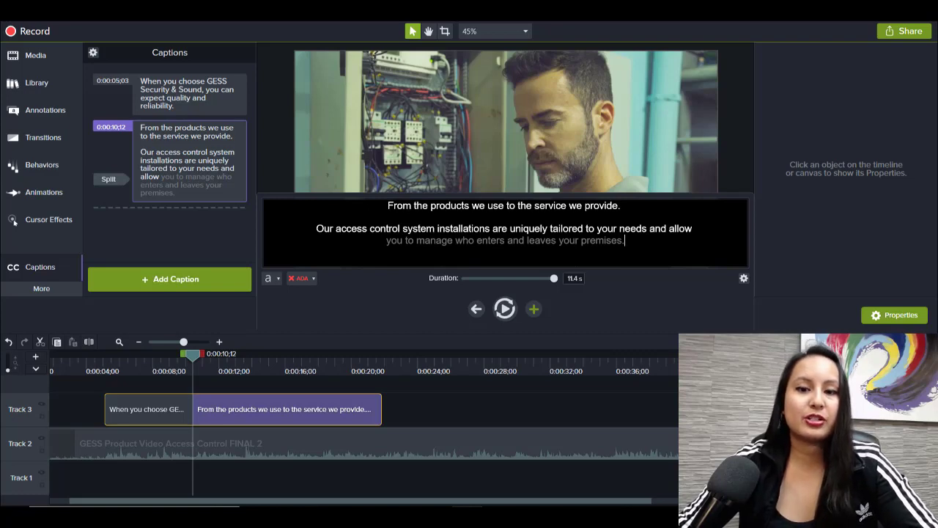
Remove the line breaks between the second caption's two sentences so that they run on as one paragraph.
click(241, 195)
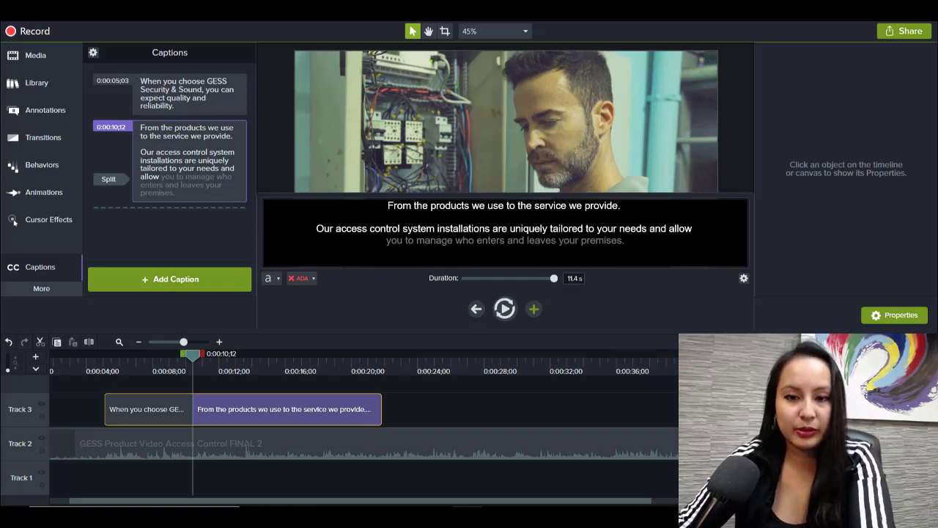
key(BackSpace)
key(BackSpace)
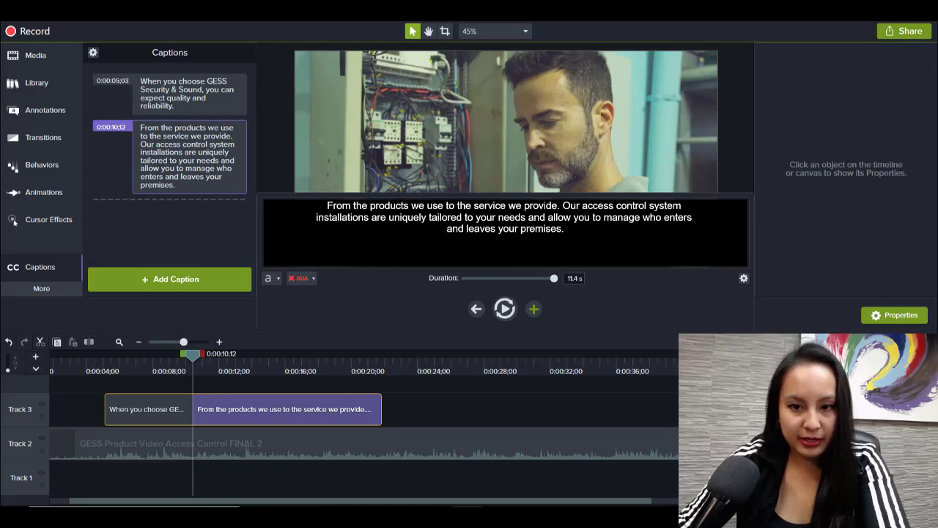
Select the whole text of the second caption, reduce its font size to 35 and close the caption editor.
key(ctrl+shift+Left)
key(ctrl+shift+Left)
key(ctrl+shift+Left)
key(ctrl+shift+Left)
key(ctrl+shift+Left)
key(ctrl+shift+Left)
key(ctrl+shift+Left)
key(ctrl+shift+Left)
key(ctrl+shift+Left)
key(ctrl+shift+Left)
key(ctrl+shift+Left)
key(ctrl+shift+Left)
key(ctrl+shift+Left)
key(ctrl+shift+Left)
key(ctrl+shift+Left)
key(ctrl+shift+Left)
key(ctrl+shift+Left)
key(ctrl+shift+Left)
key(ctrl+shift+Left)
key(ctrl+shift+Left)
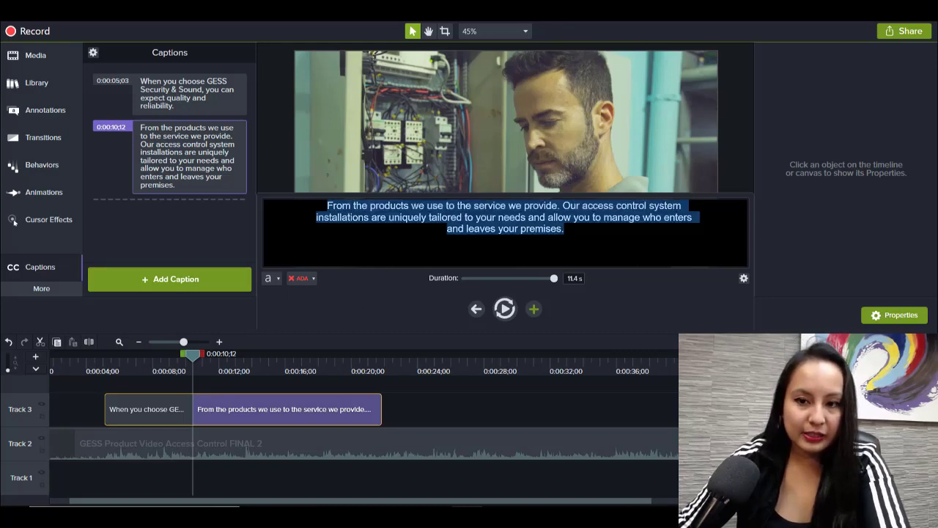
click(278, 279)
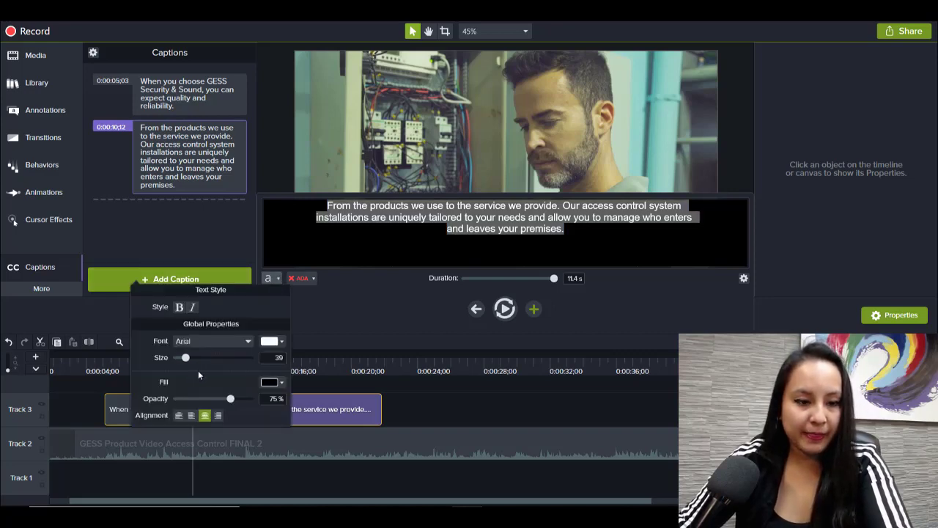
drag(186, 359, 184, 360)
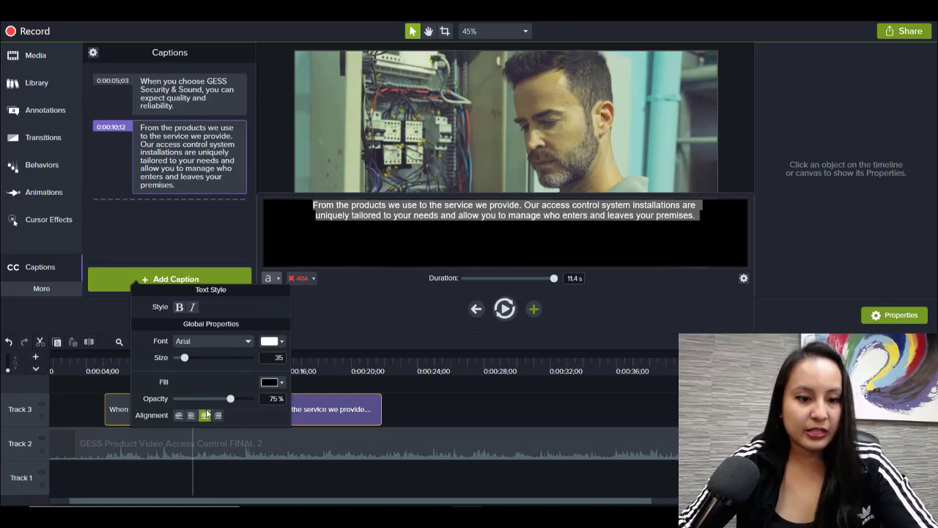
click(276, 155)
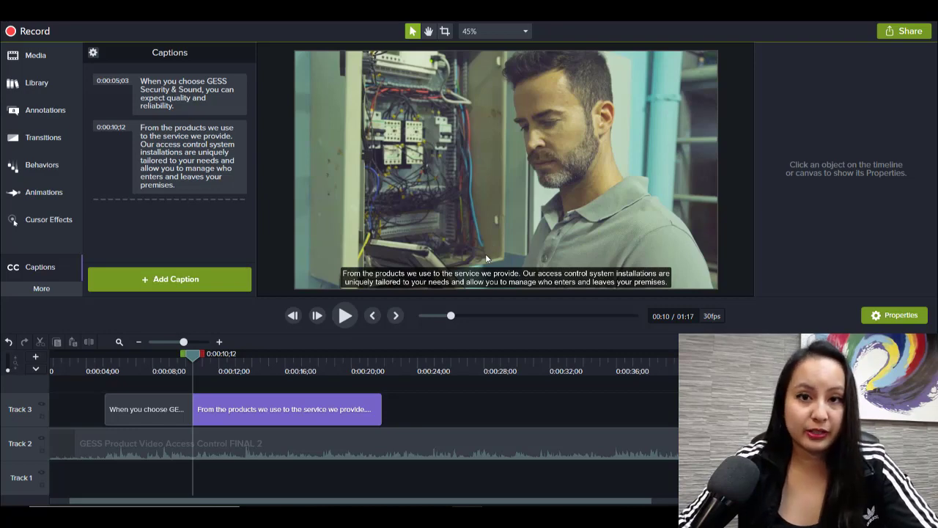
Move the playhead to 0:00:13;11, reopen the second caption and replay its segment to check the timing against the narration.
click(241, 361)
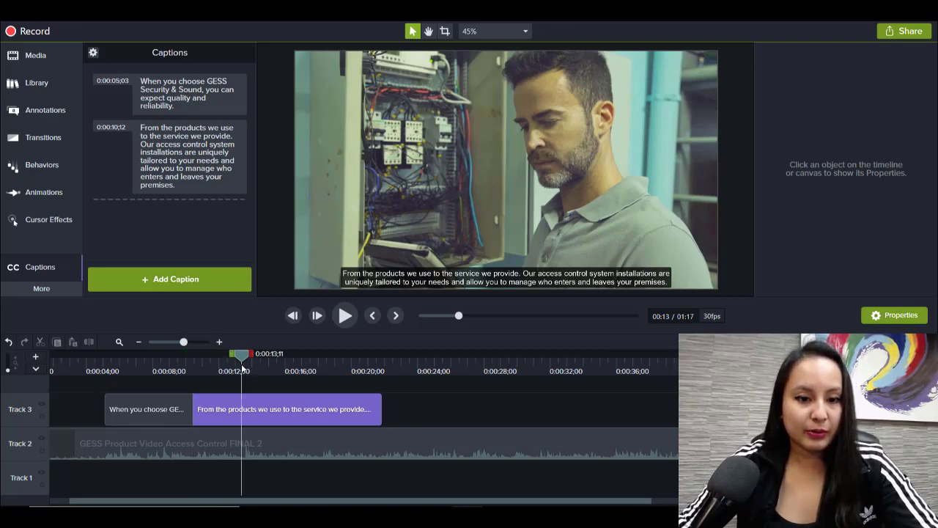
click(267, 419)
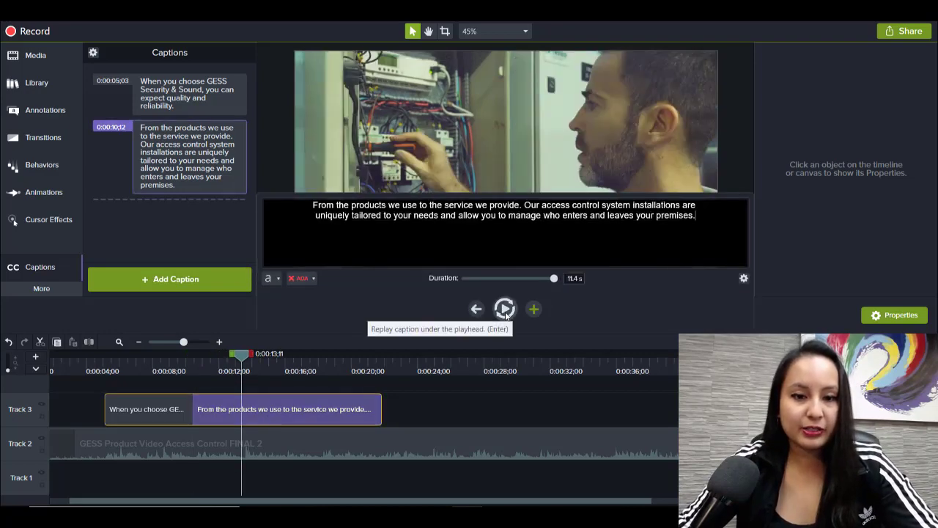
click(505, 311)
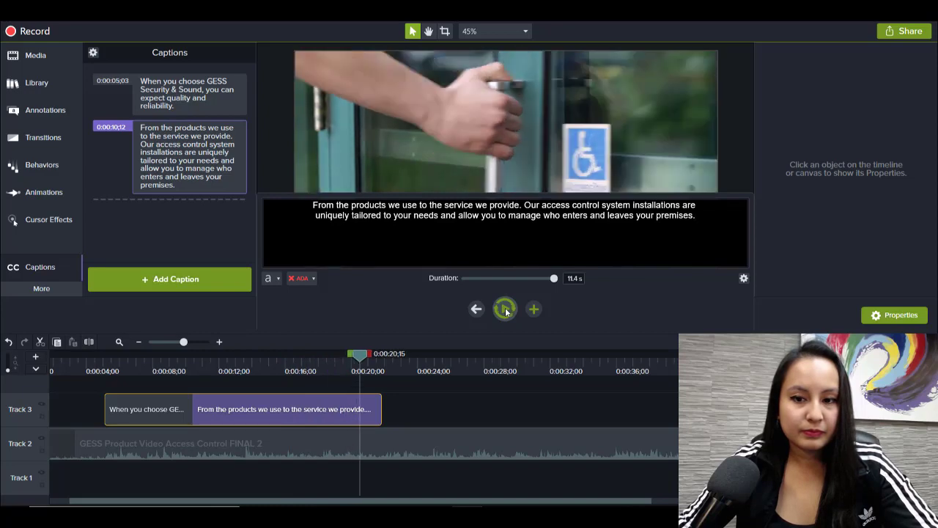
Close the caption editor and play the video from the second caption to check its timing and on-screen appearance.
click(260, 129)
key(space)
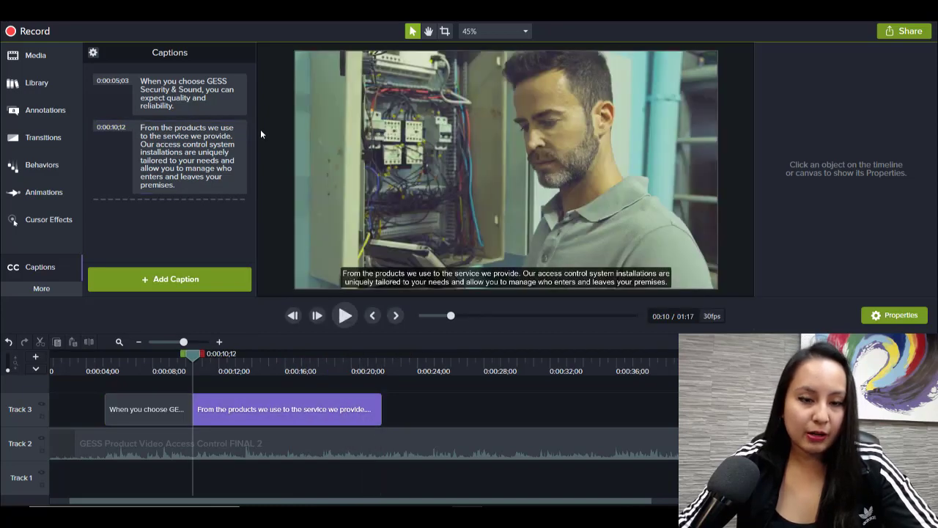
click(344, 315)
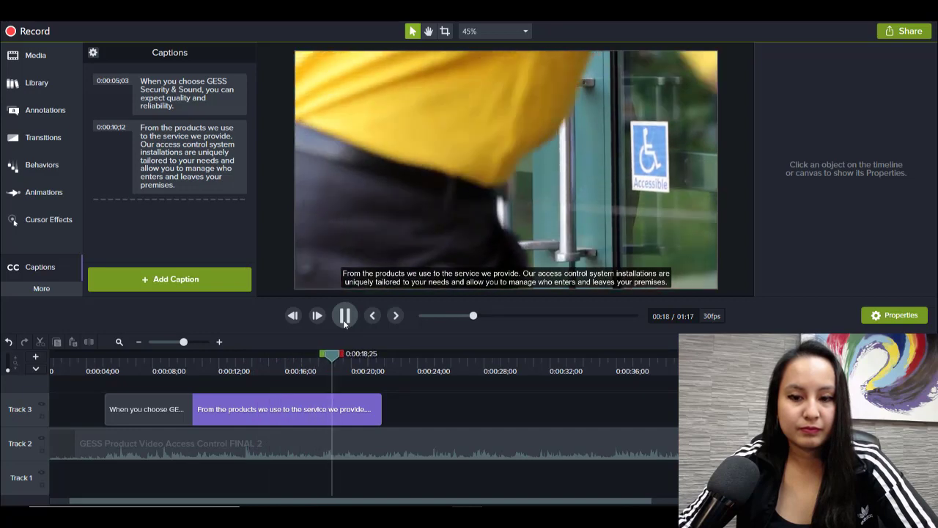
click(344, 321)
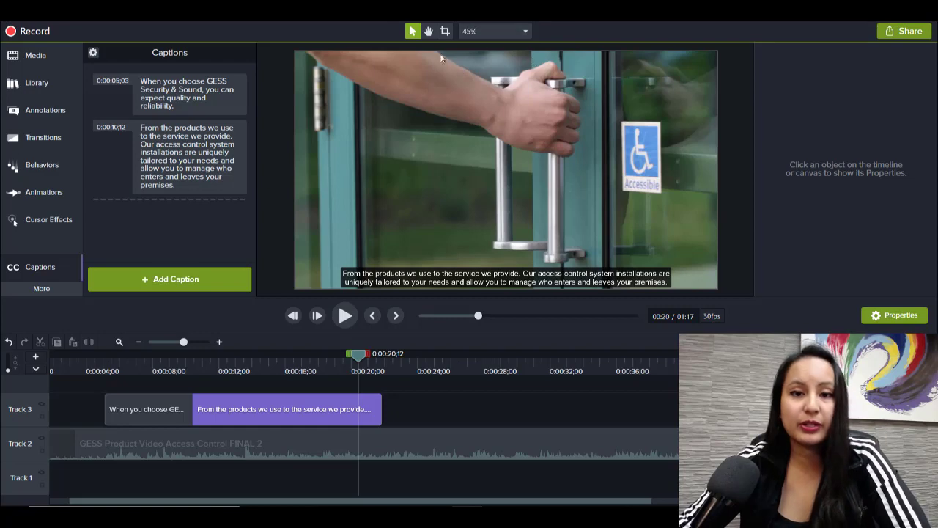
Detach the preview canvas into its own window and reattach it to the editor.
click(517, 30)
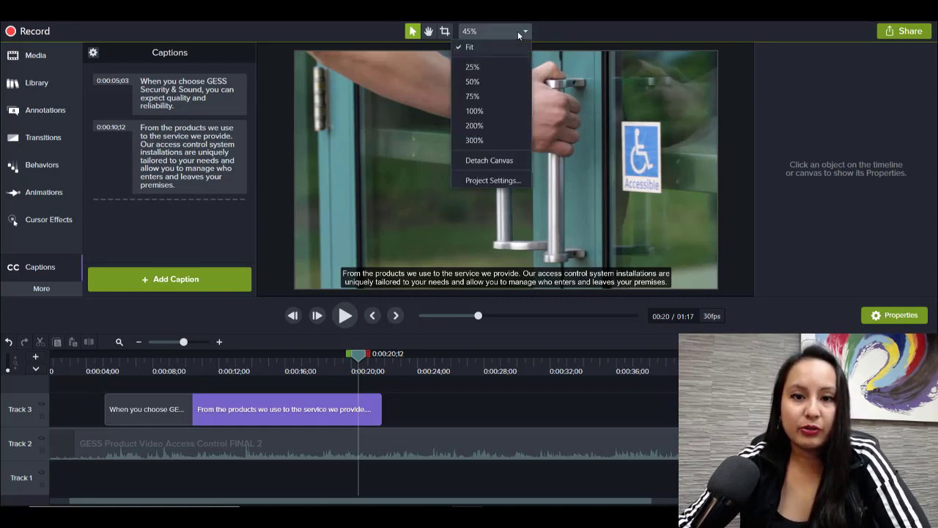
click(480, 162)
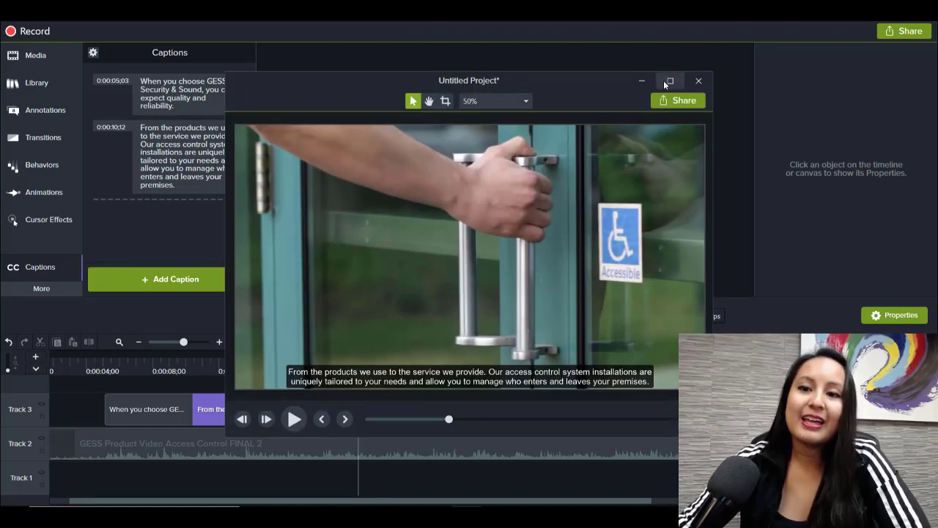
click(664, 83)
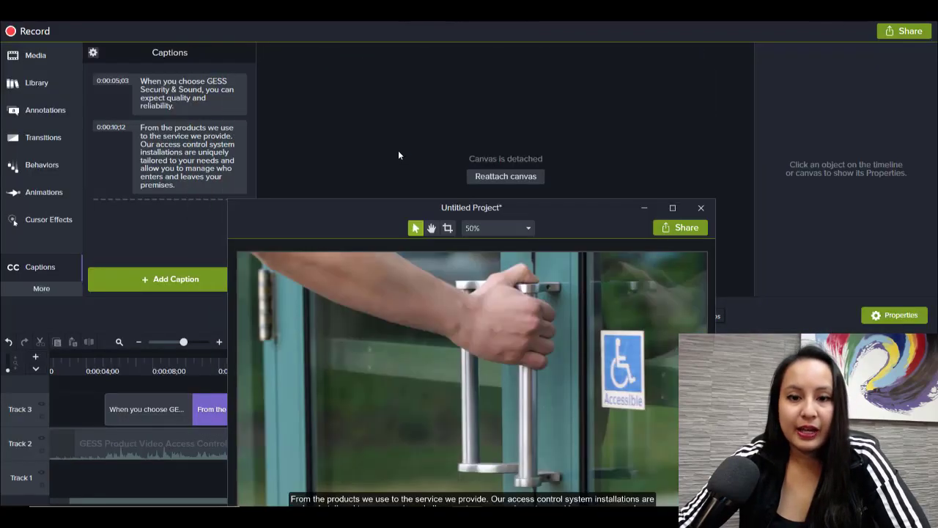
click(497, 177)
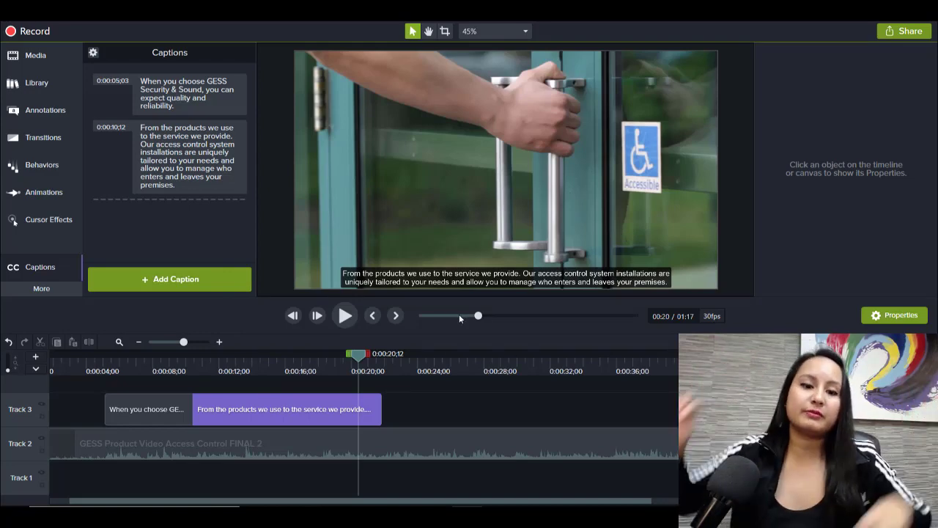
Move the playhead to 0:00:03;20, just before the first caption on the timeline.
drag(503, 503, 509, 505)
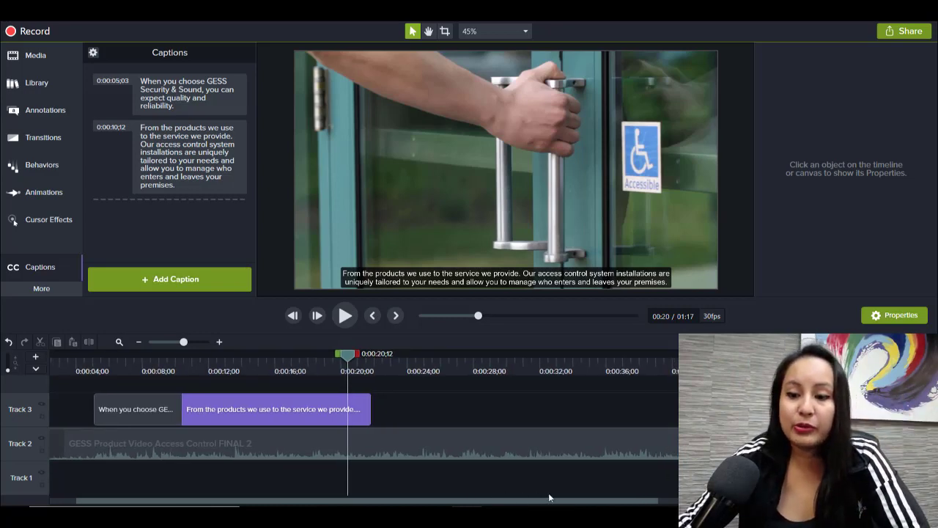
drag(549, 498, 204, 475)
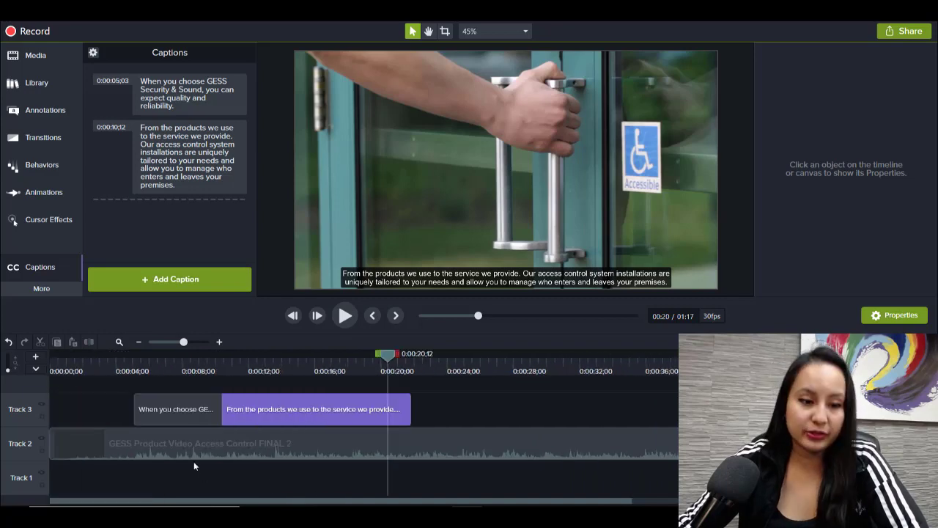
click(110, 364)
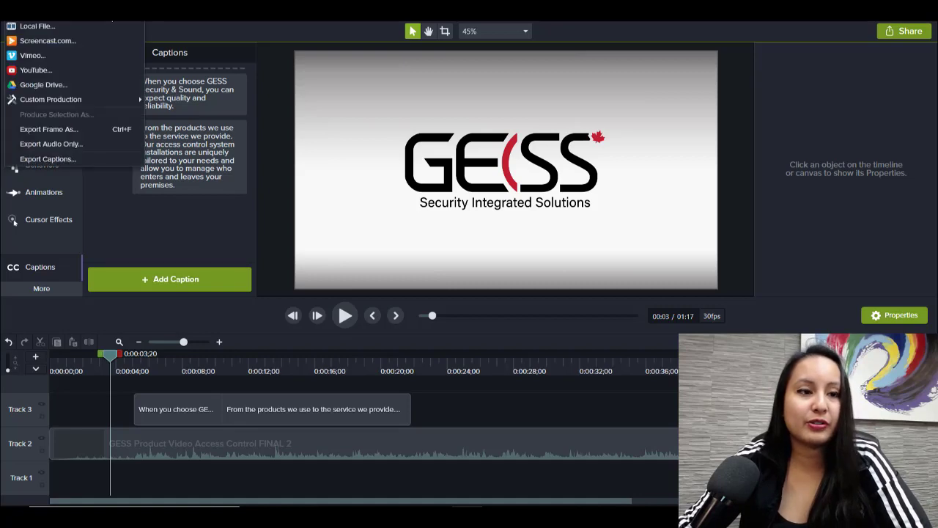
Start producing the video as a local file with custom production settings and the MP4 - Smart Player (HTML5) format.
click(94, 27)
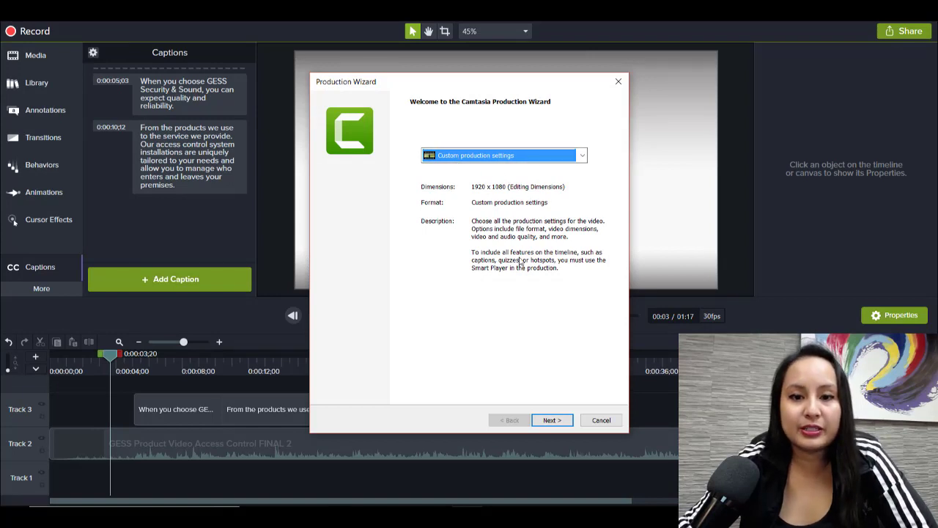
click(553, 420)
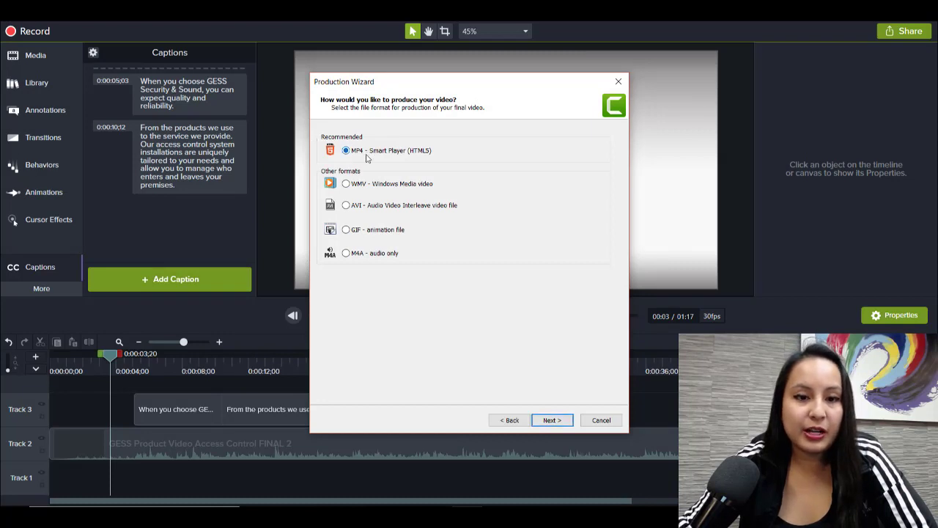
click(563, 422)
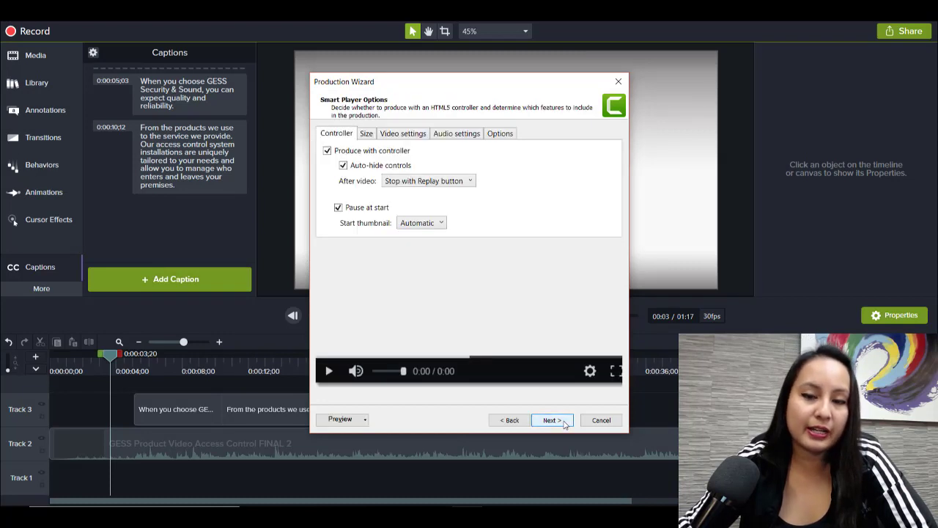
Set the caption type to Burned in captions and accept the default video options to reach the output file settings.
click(496, 134)
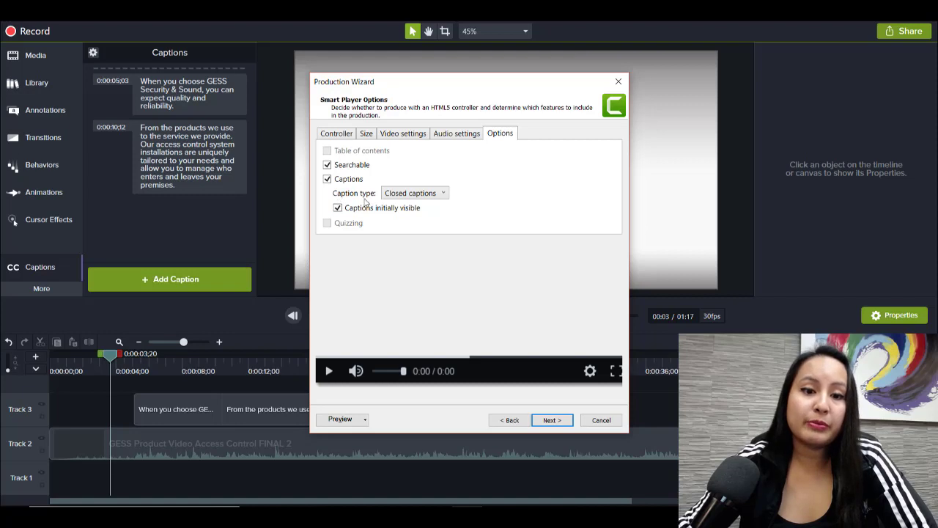
click(445, 196)
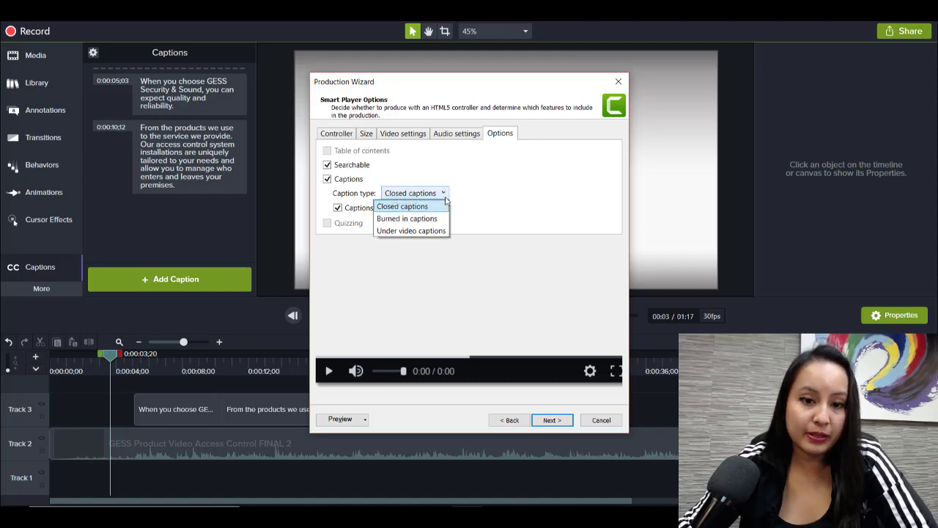
click(426, 220)
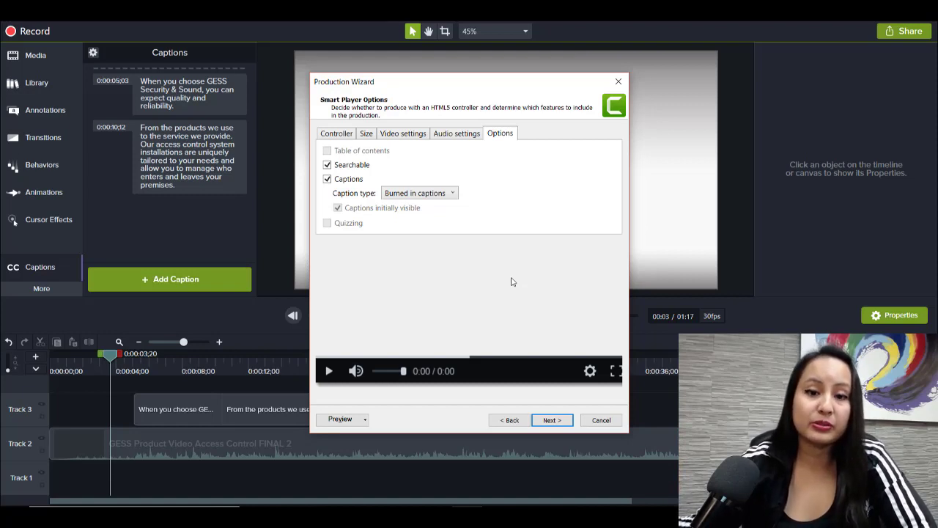
click(553, 421)
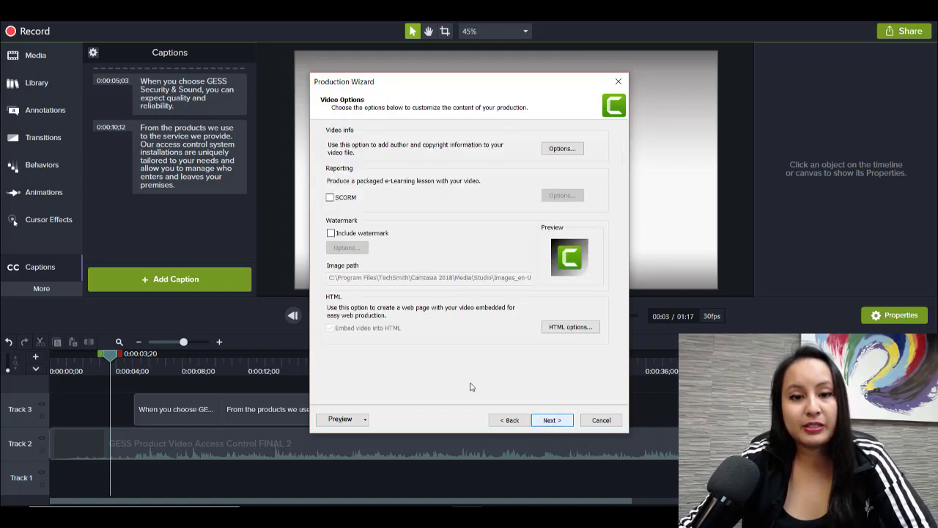
click(553, 421)
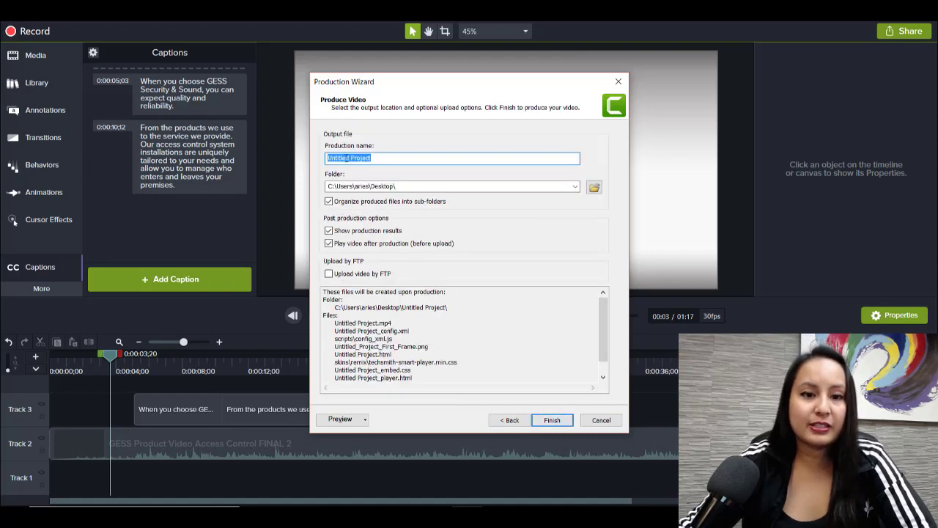